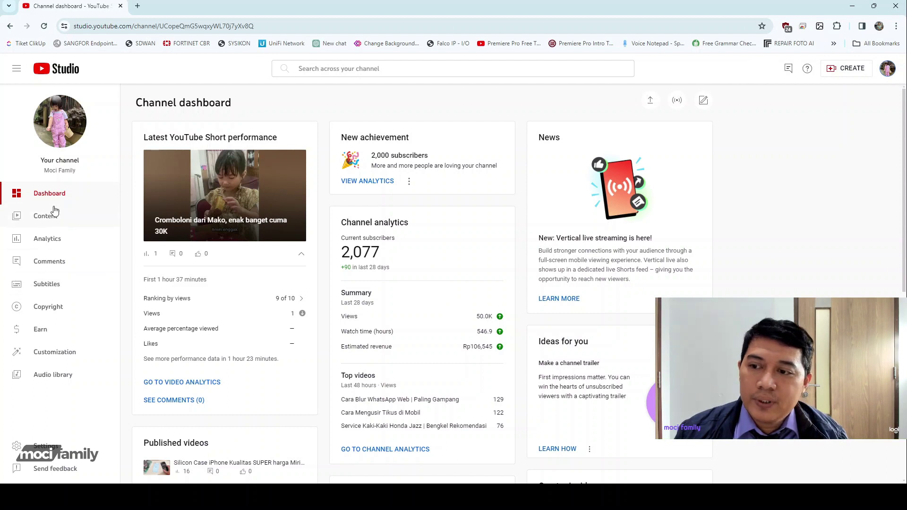
Open Copyright in the sidebar to view the channel's copyright Matches list.
left_click(57, 309)
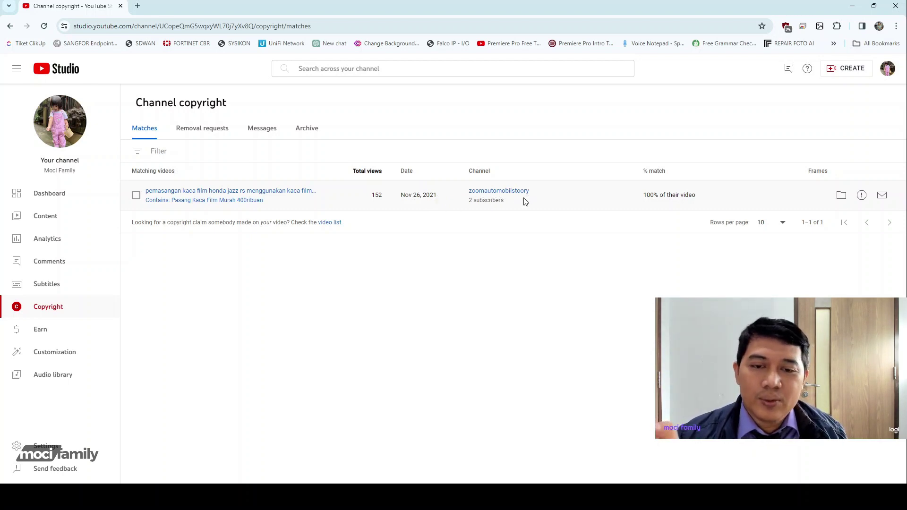
left_click(495, 192)
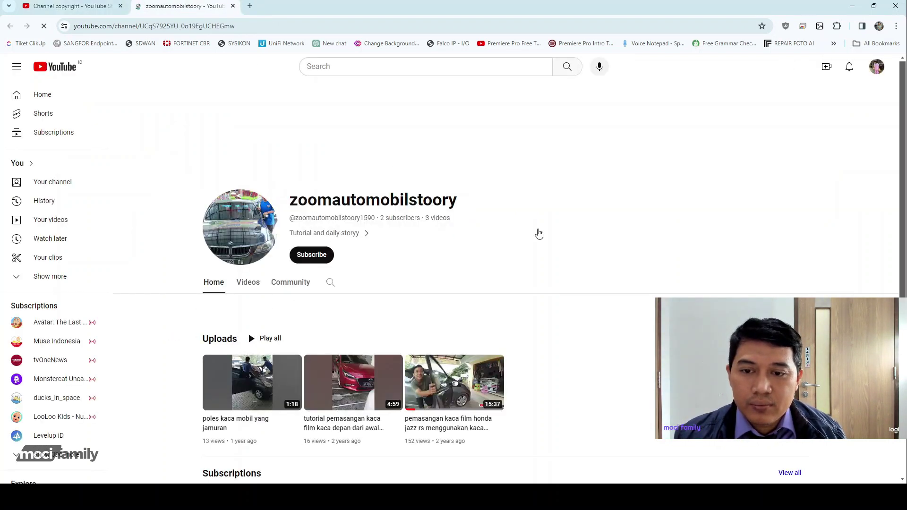
left_click(247, 282)
scroll(523, 252, "down", 2)
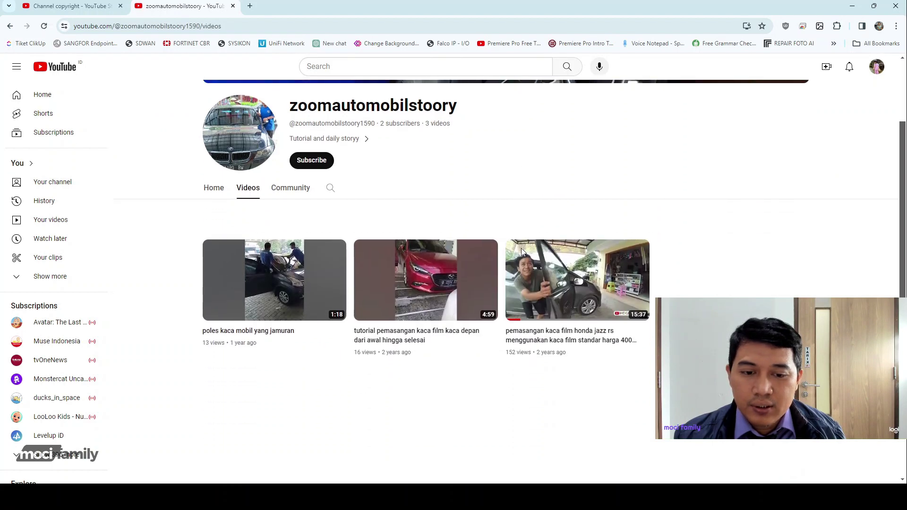
mouse_move(591, 281)
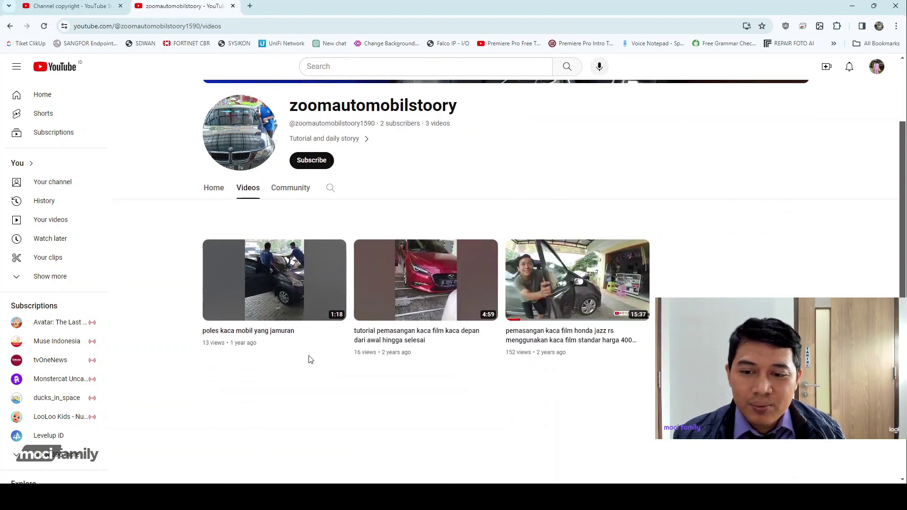
mouse_move(265, 274)
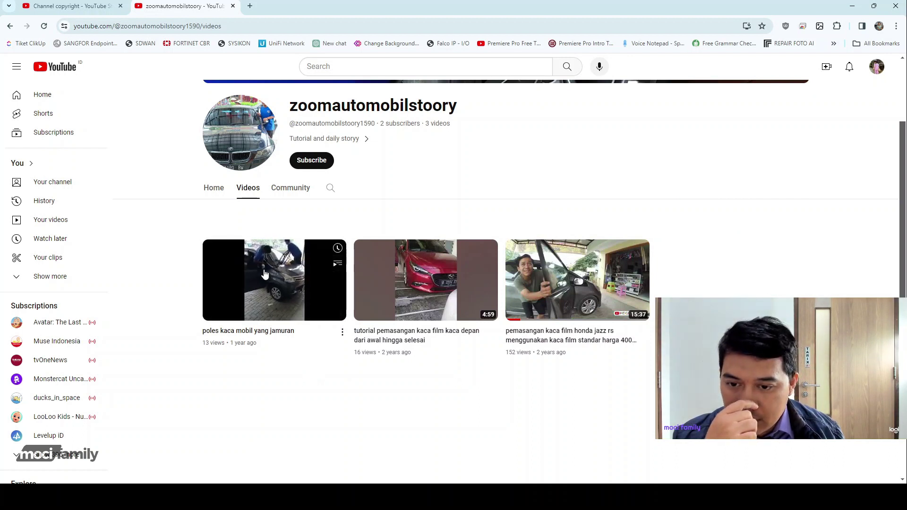
mouse_move(409, 282)
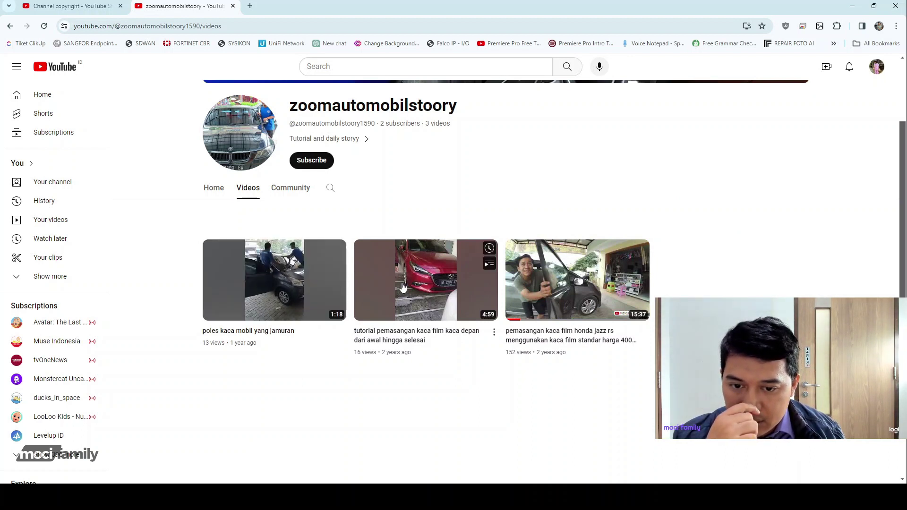
mouse_move(265, 302)
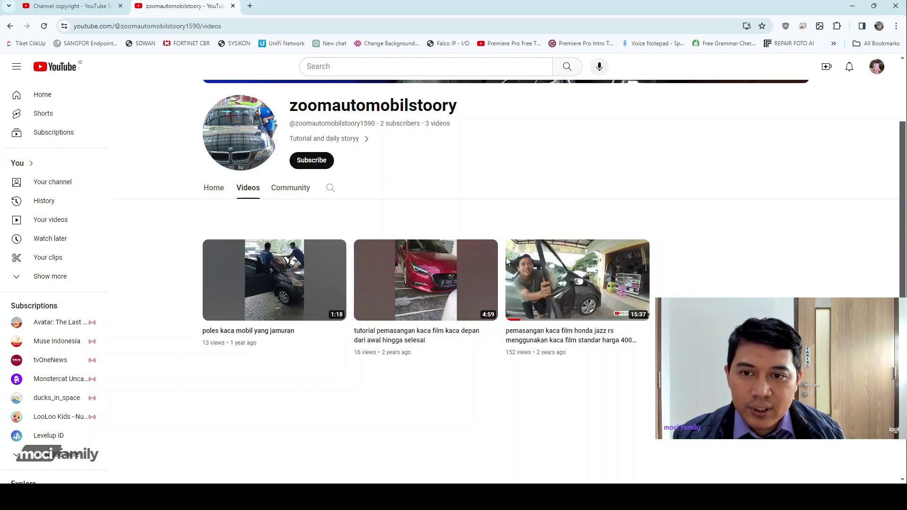
left_click(233, 7)
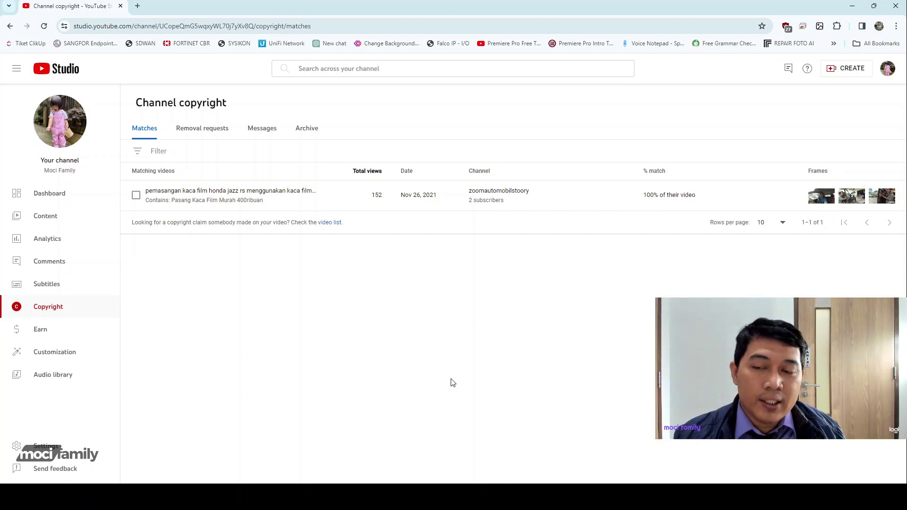
Return to Channel copyright, select the 100% matching reupload, and start a video removal request.
left_click(52, 307)
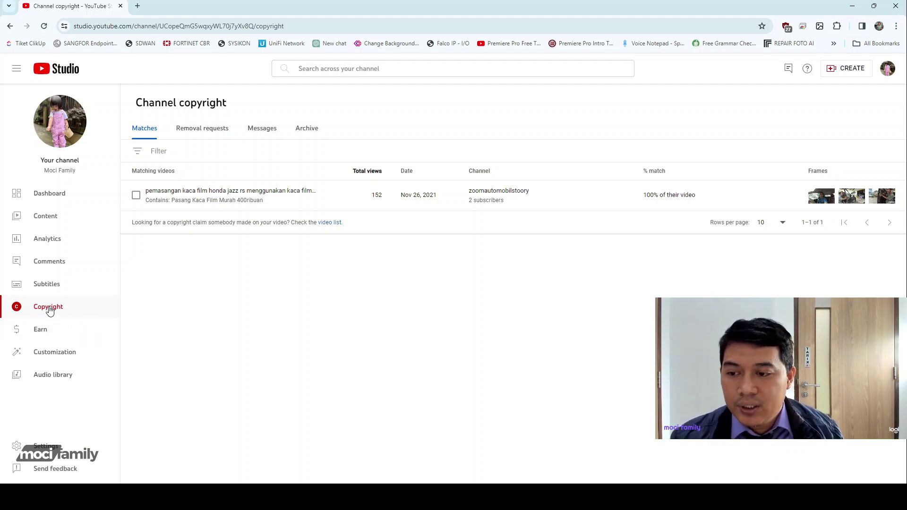
left_click(136, 195)
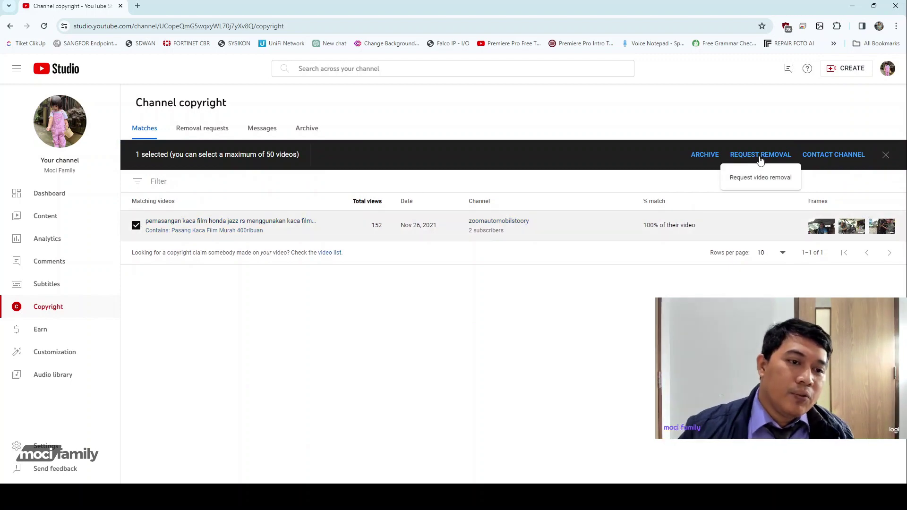
left_click(761, 156)
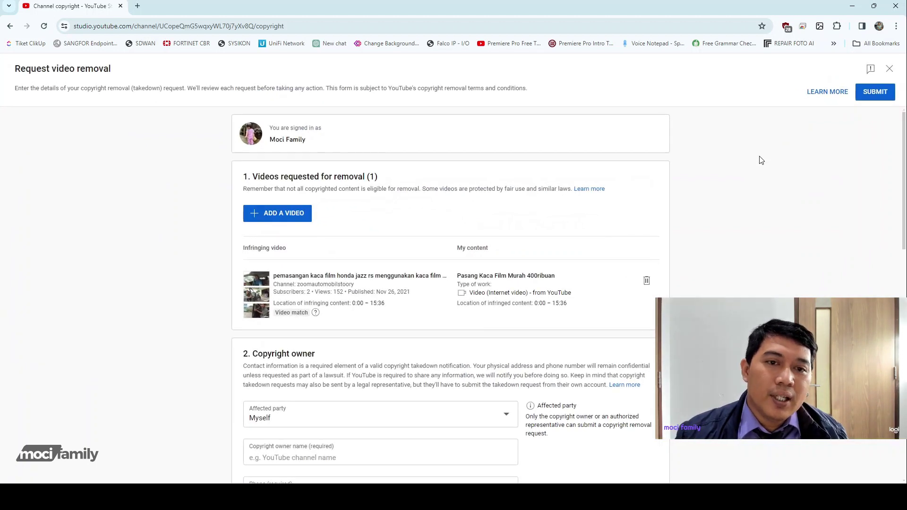
Review the Request video removal form and open the Affected party dropdown.
scroll(446, 416, "down", 1)
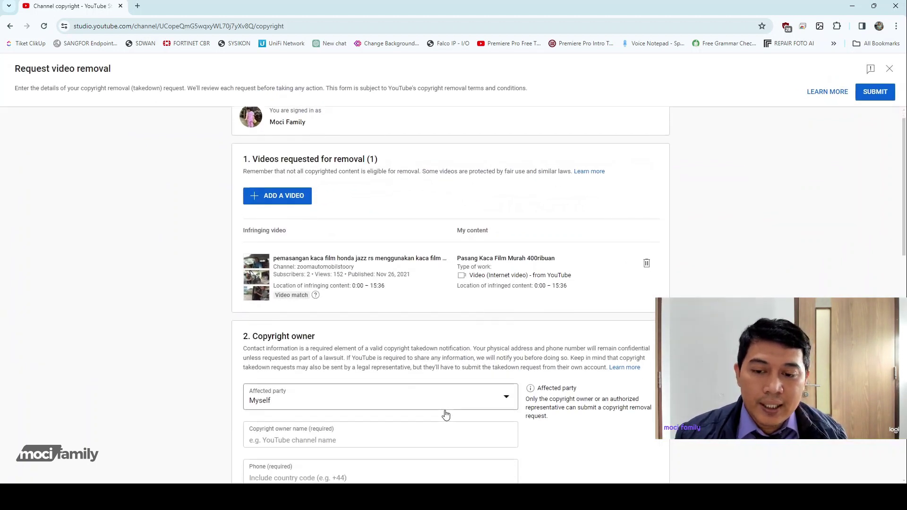
scroll(450, 293, "up", 1)
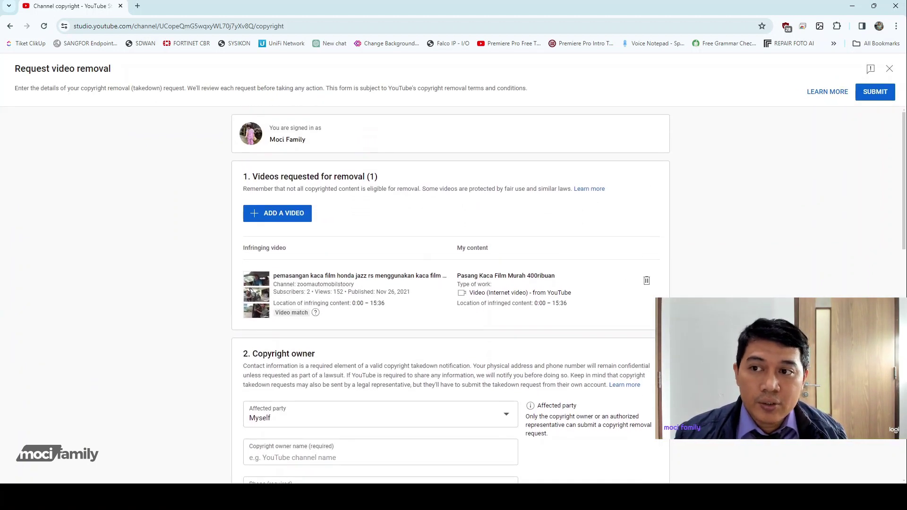
scroll(451, 293, "down", 2)
scroll(451, 293, "up", 2)
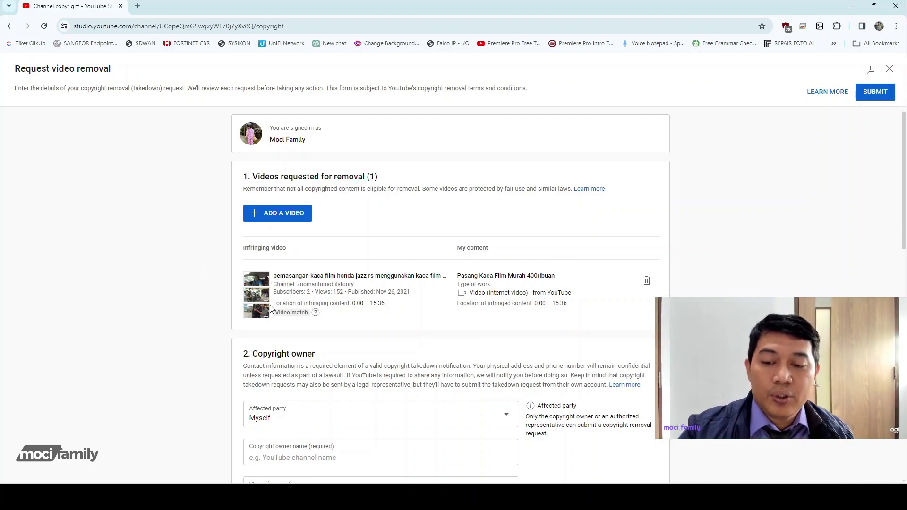
scroll(416, 348, "down", 3)
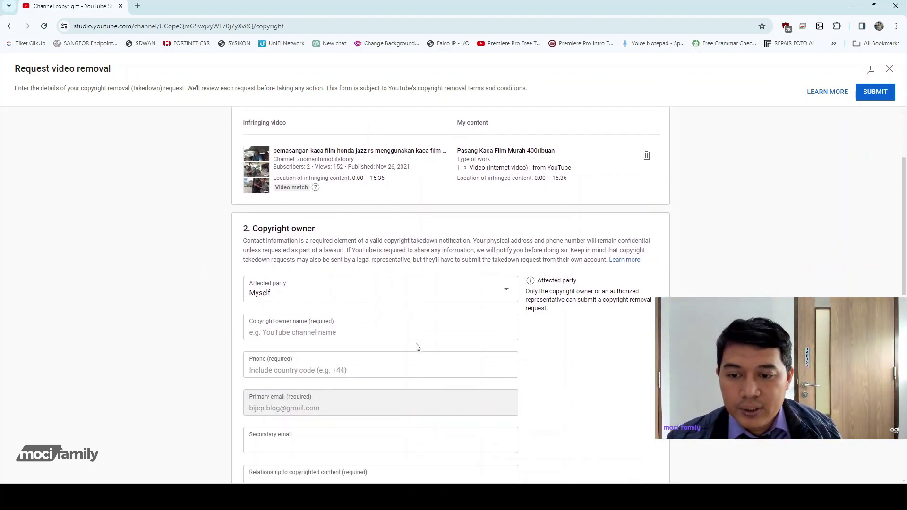
left_click(320, 278)
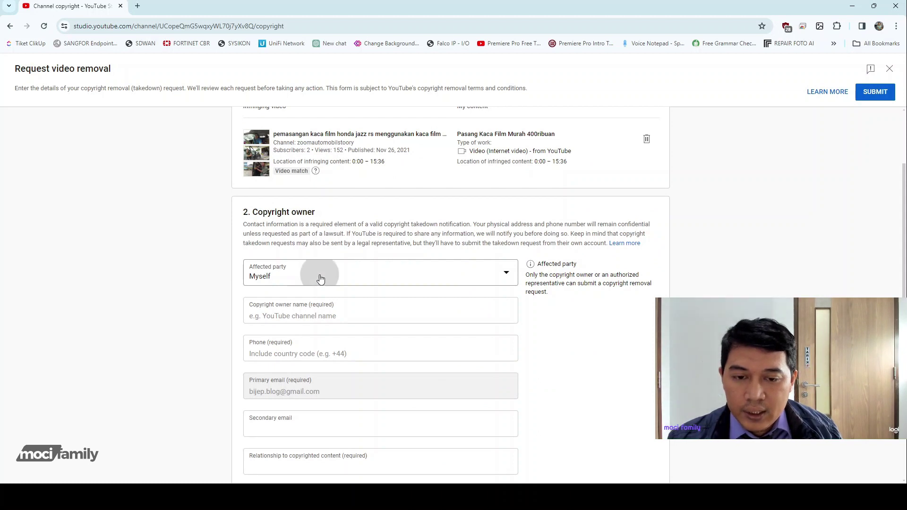
Keep Myself as affected party and enter the copyright owner's name and contact phone number.
left_click(319, 276)
left_click(330, 317)
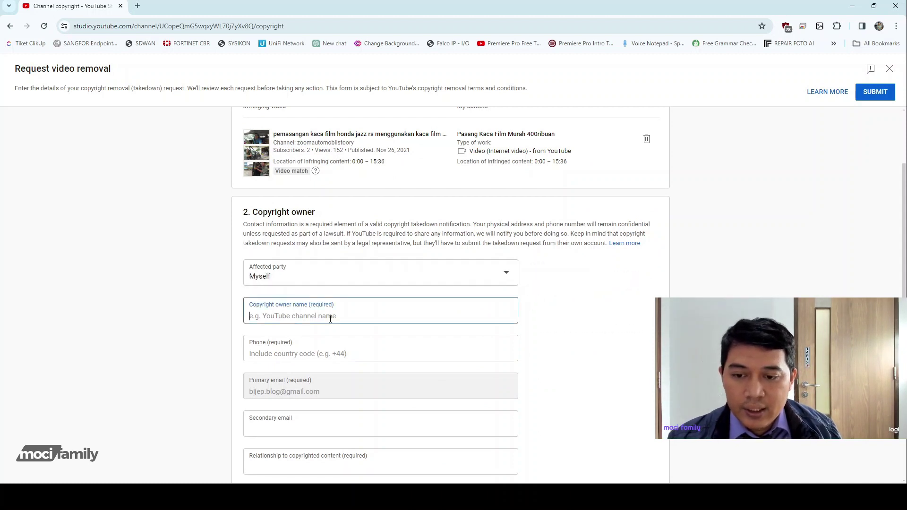
type("Moc")
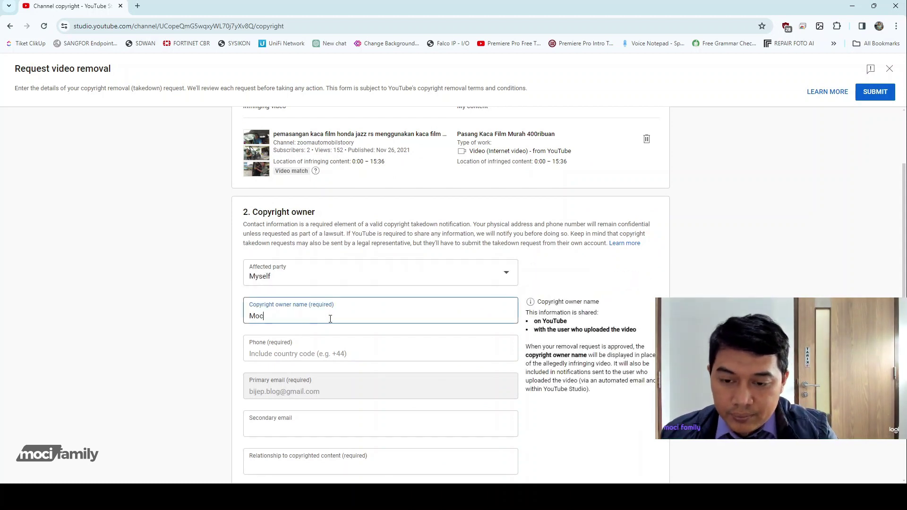
type("i Family")
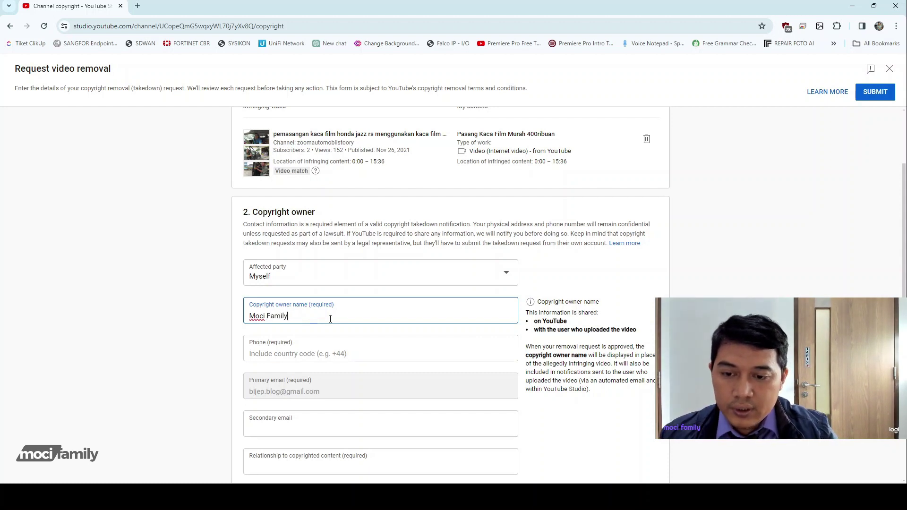
left_click(332, 358)
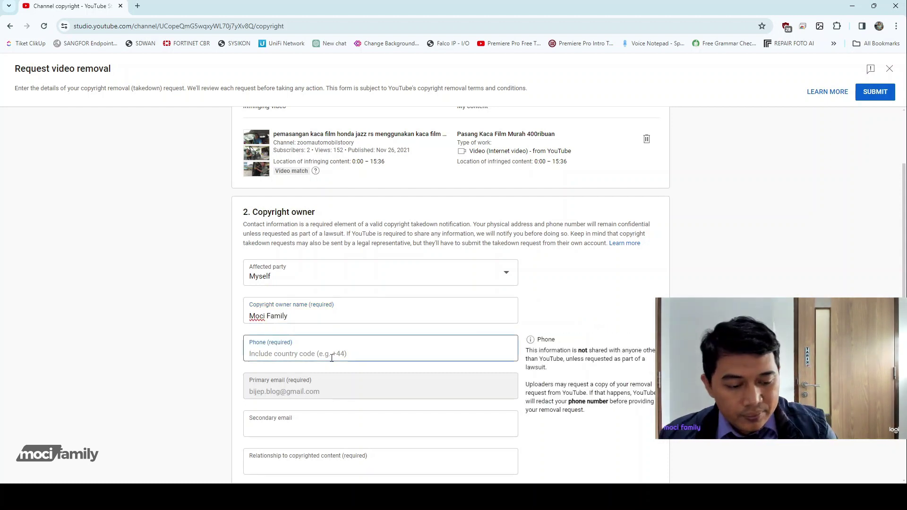
type("+62")
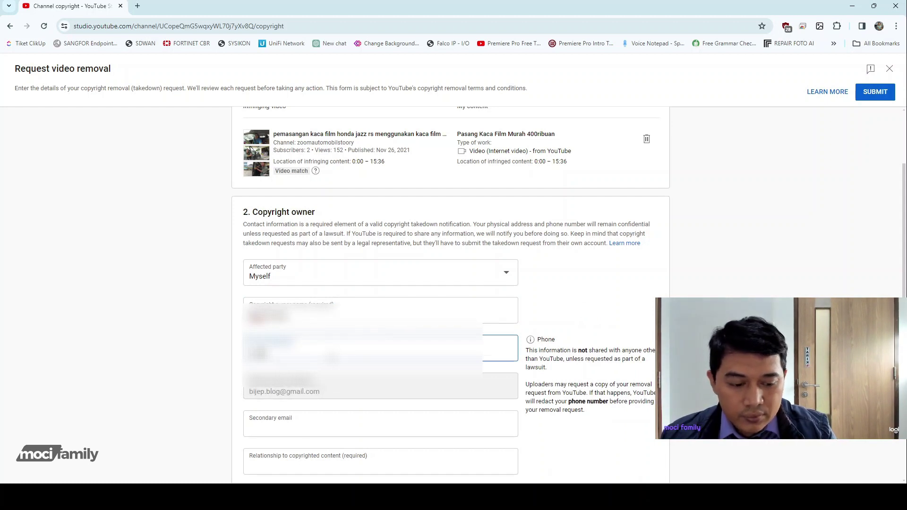
type("812345")
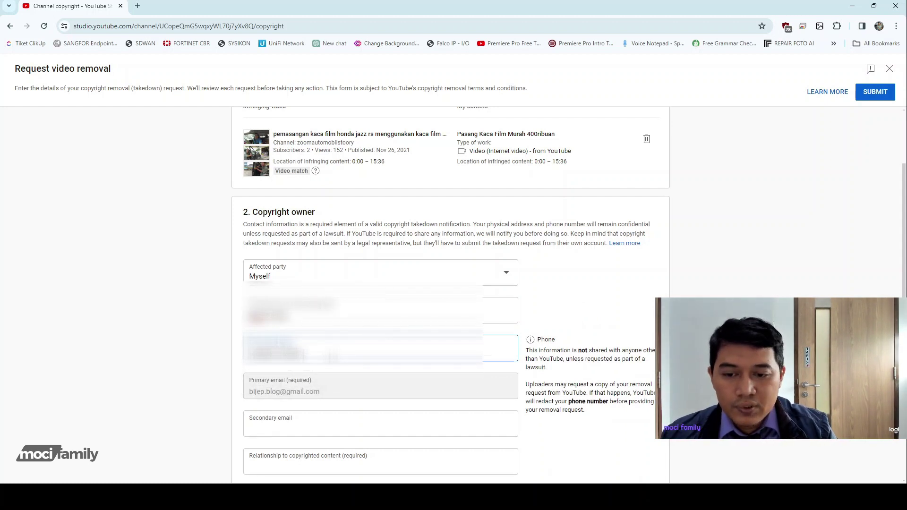
Enter 'Content Creator' as the relationship to the copyrighted content, then start trimming it.
scroll(321, 349, "down", 2)
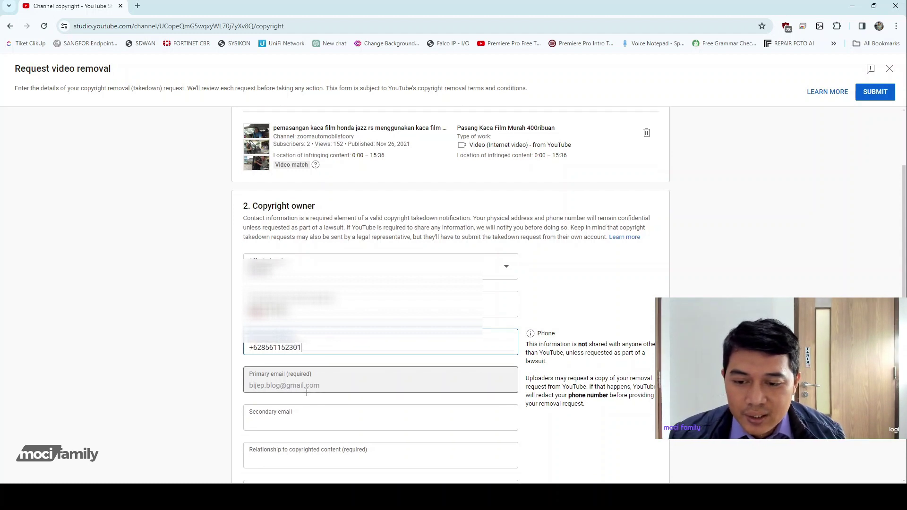
left_click(312, 371)
scroll(310, 362, "down", 1)
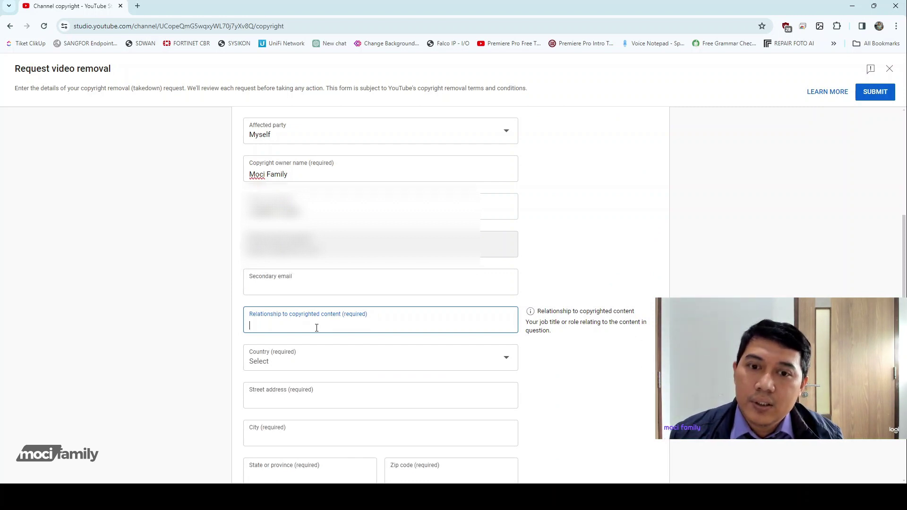
type("Con")
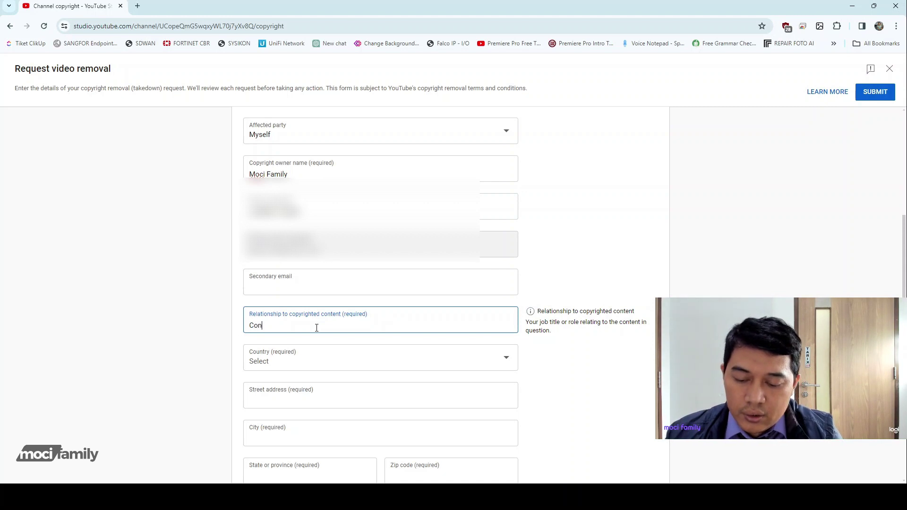
type("te")
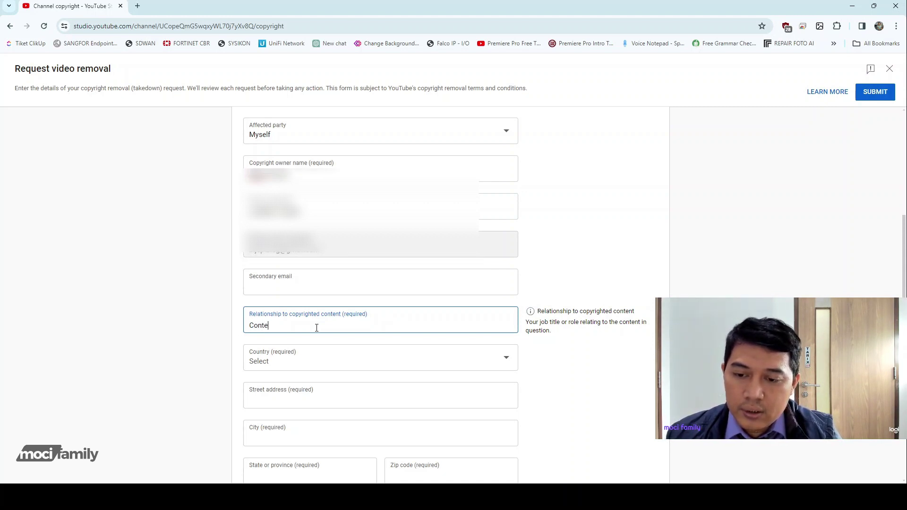
type("nt ")
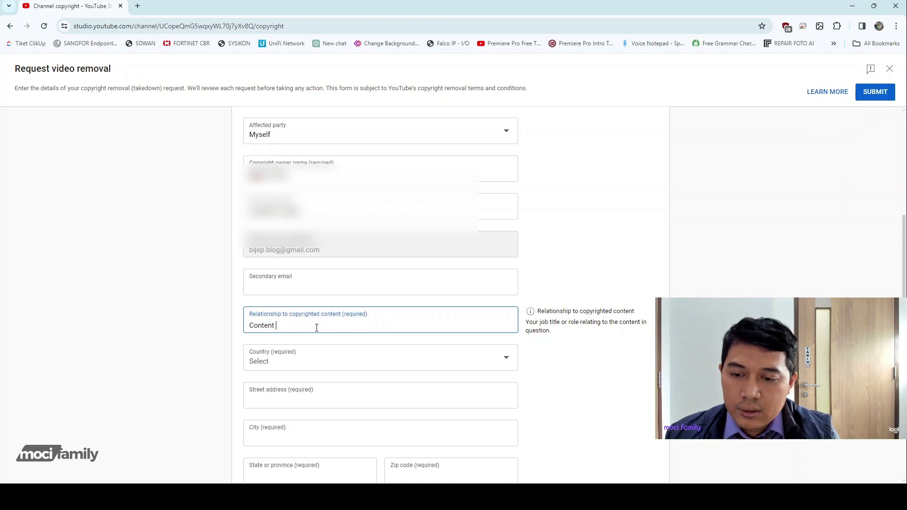
type("C")
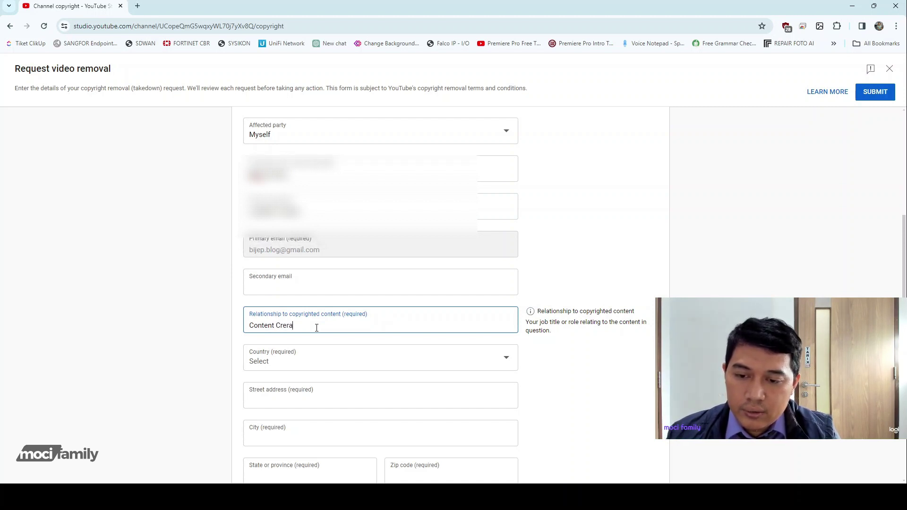
type("reator")
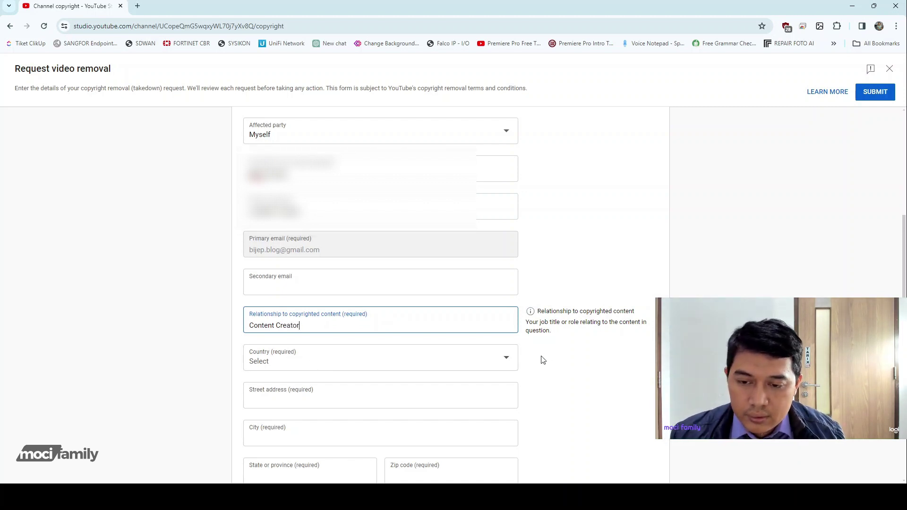
scroll(510, 358, "down", 1)
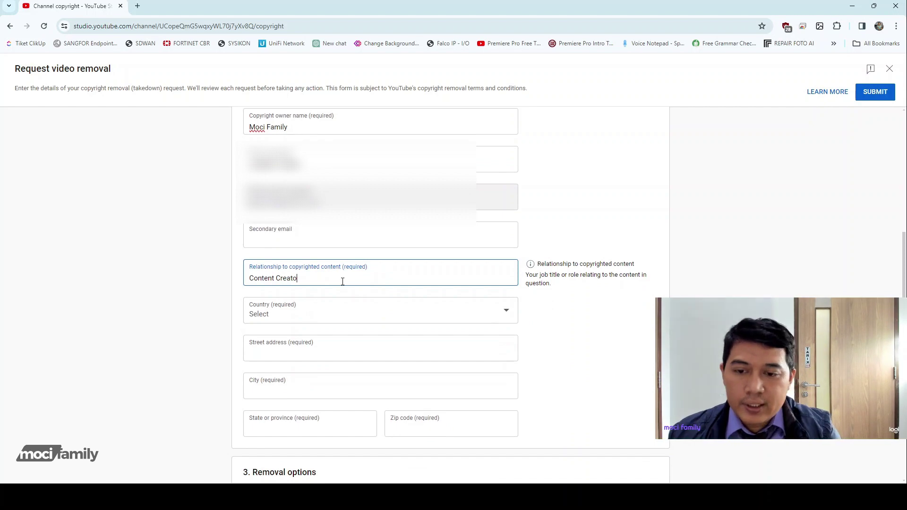
key("BackSpace")
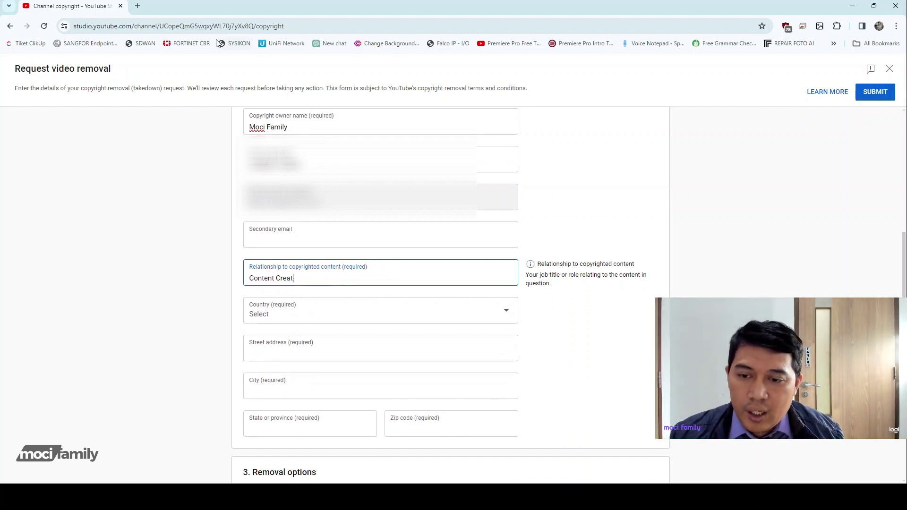
left_click(138, 6)
Look up the English translation of 'pembuat konten' on Google, then close that tab.
type("ter")
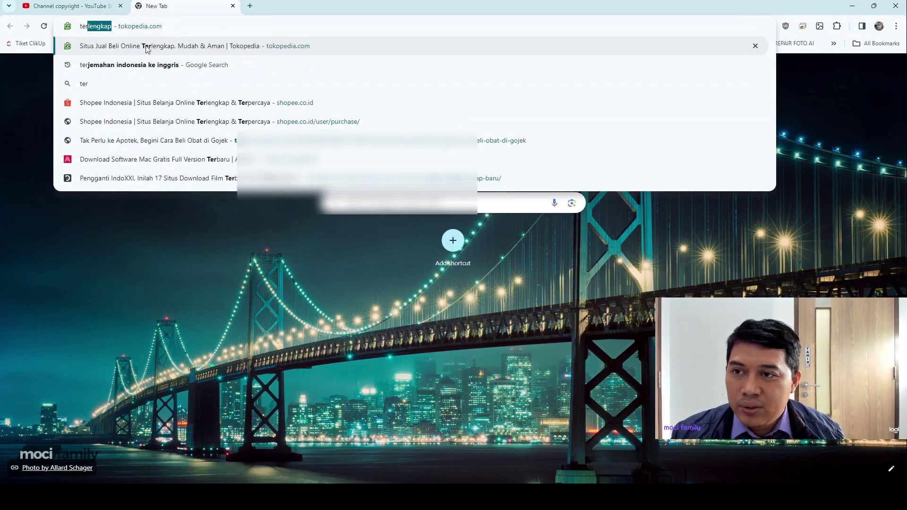
type("j")
key("Return")
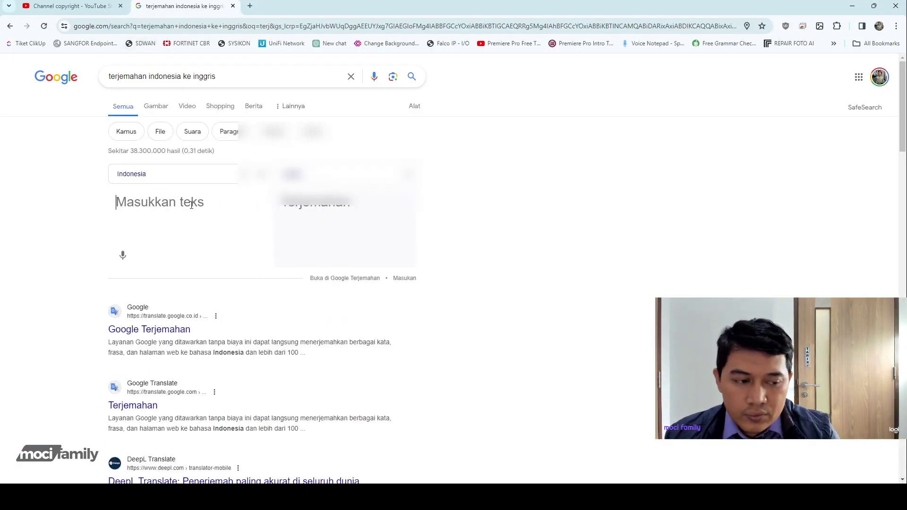
type("pembuat")
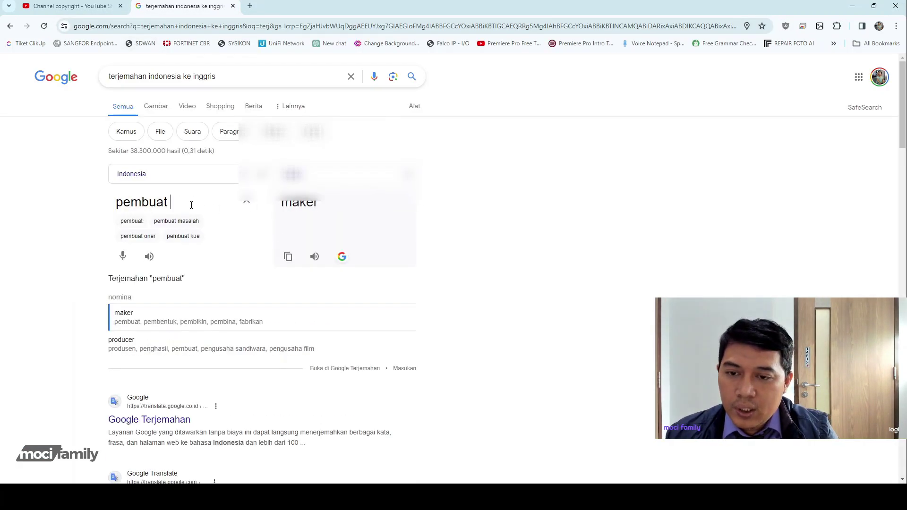
type(" v")
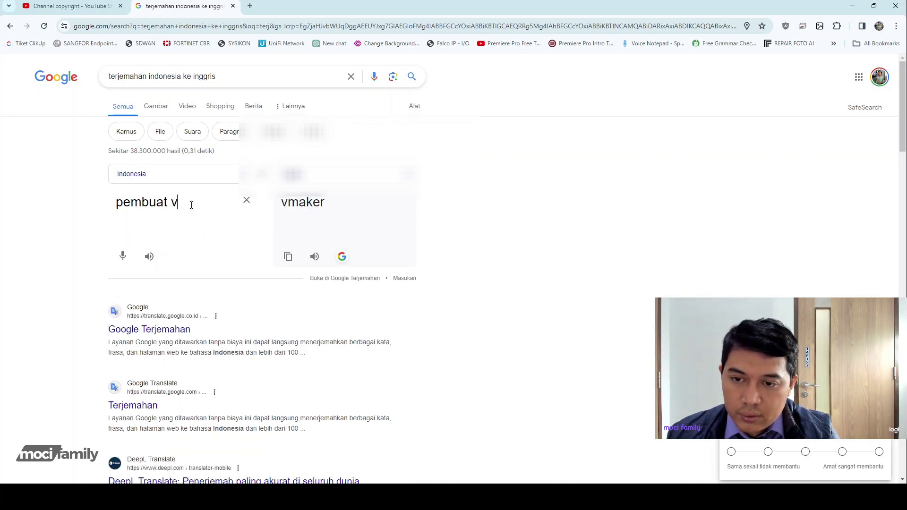
key("BackSpace")
key("BackSpace")
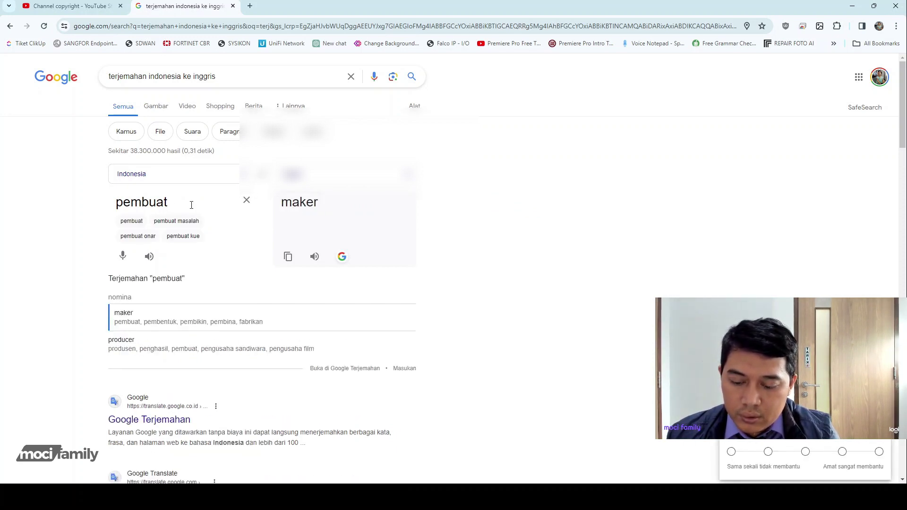
type("konten")
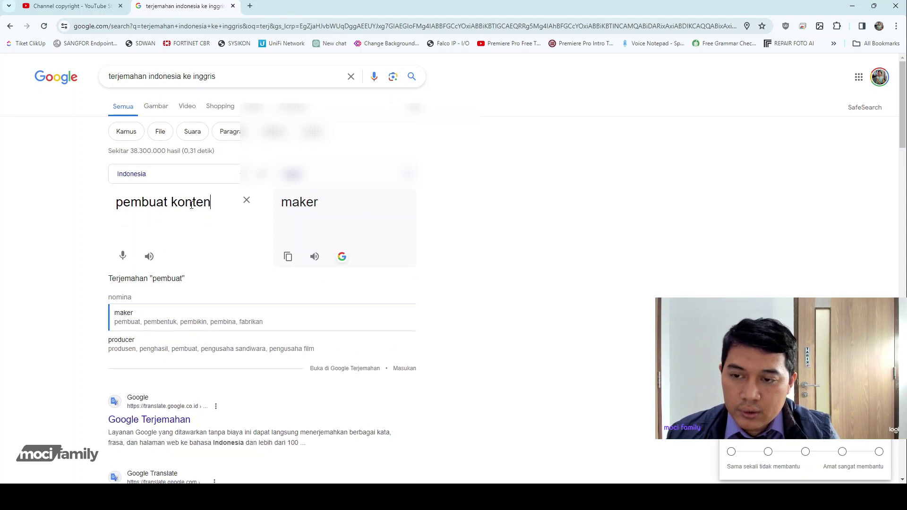
left_click(233, 5)
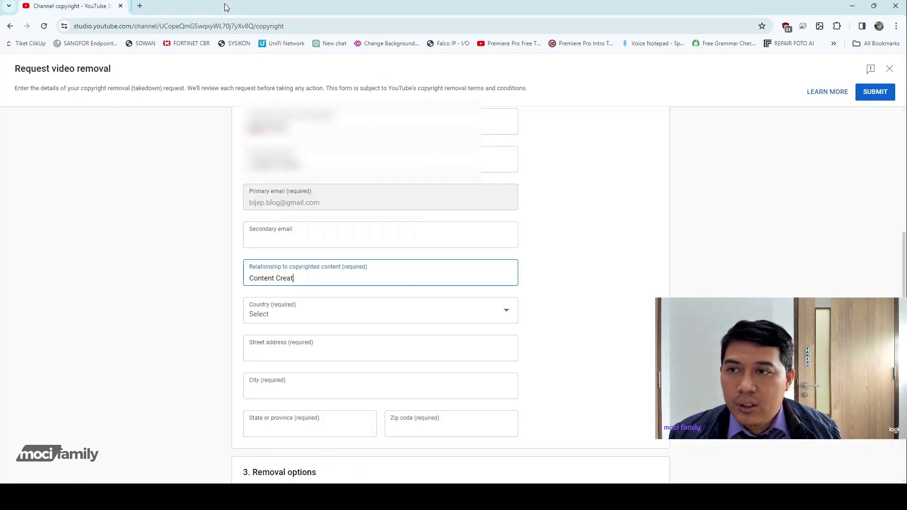
Change the relationship to 'Content Maker' and set the country to Indonesia.
left_click_drag(278, 277, 297, 277)
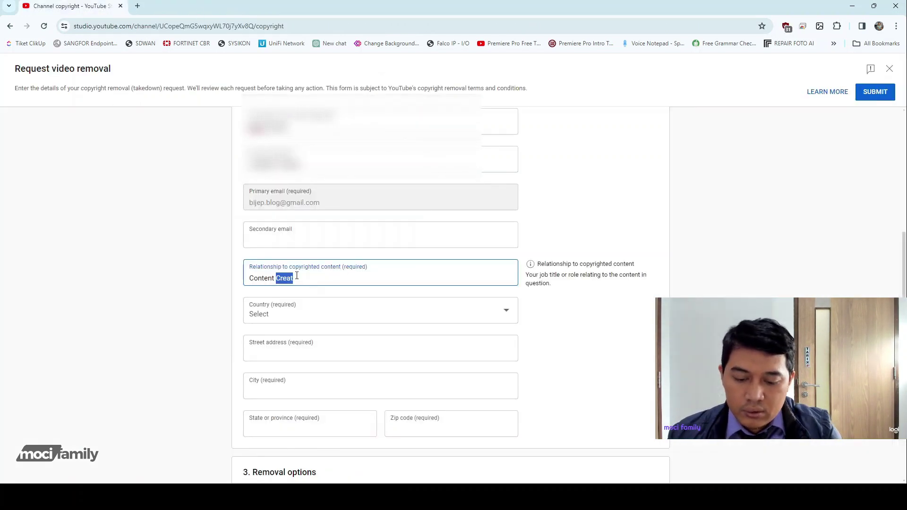
type("Make")
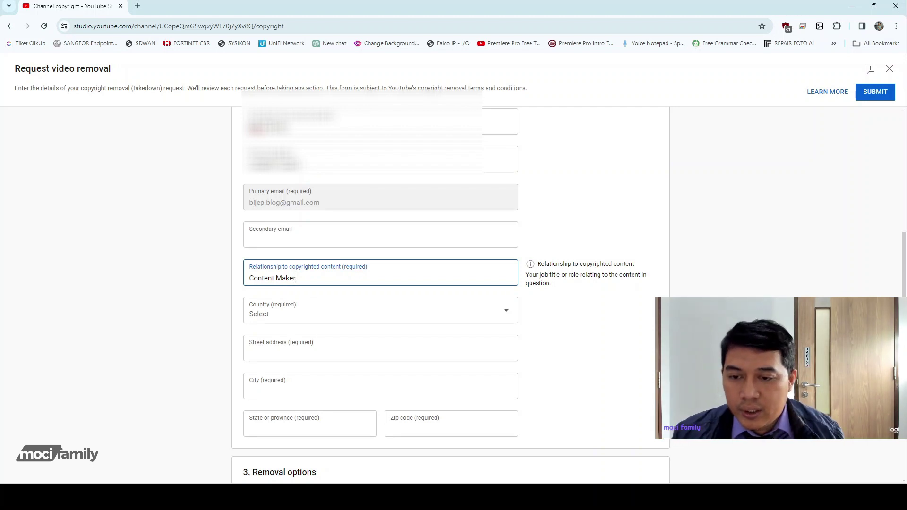
left_click(311, 316)
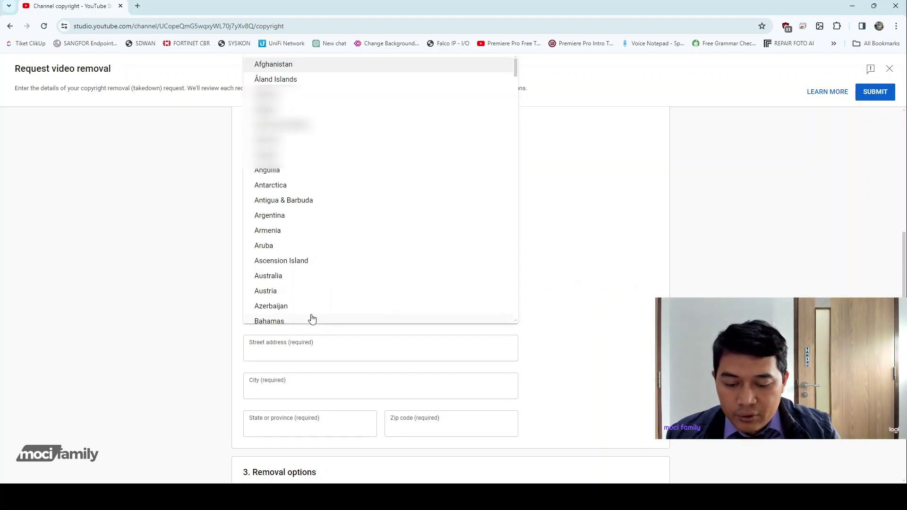
type("in")
left_click(278, 219)
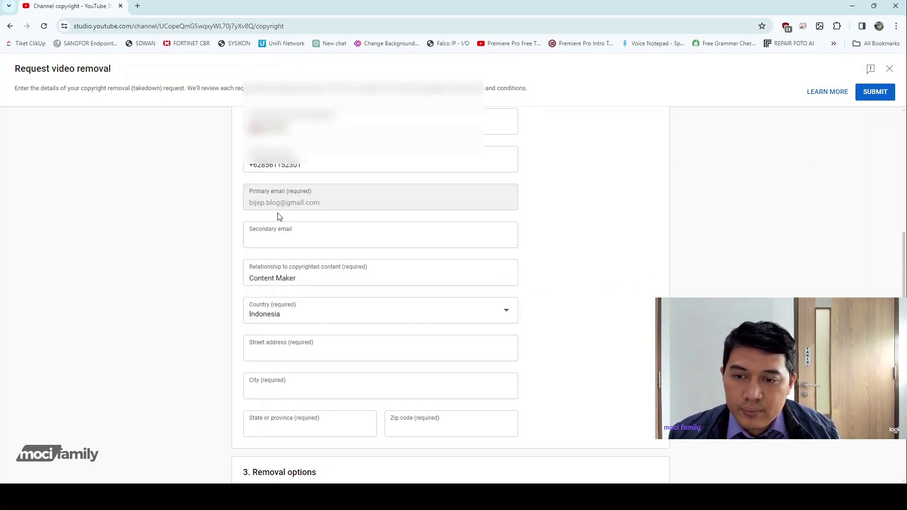
scroll(427, 310, "down", 2)
left_click(381, 263)
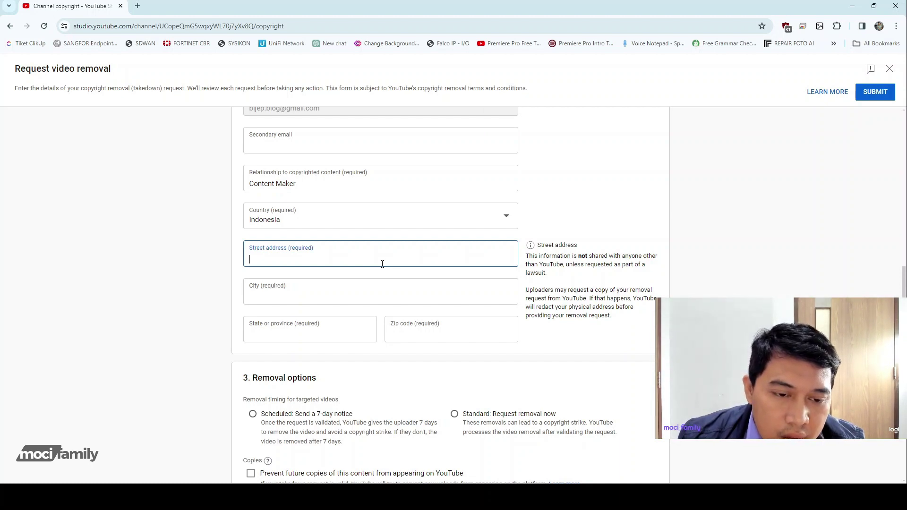
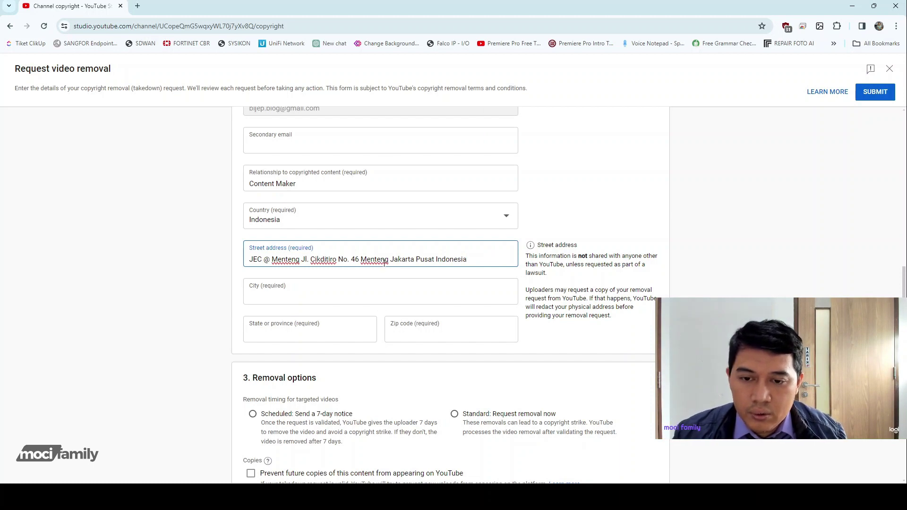
Enter the requester's street address, fixing typos and removing the trailing city and country words.
left_click_drag(390, 264, 486, 264)
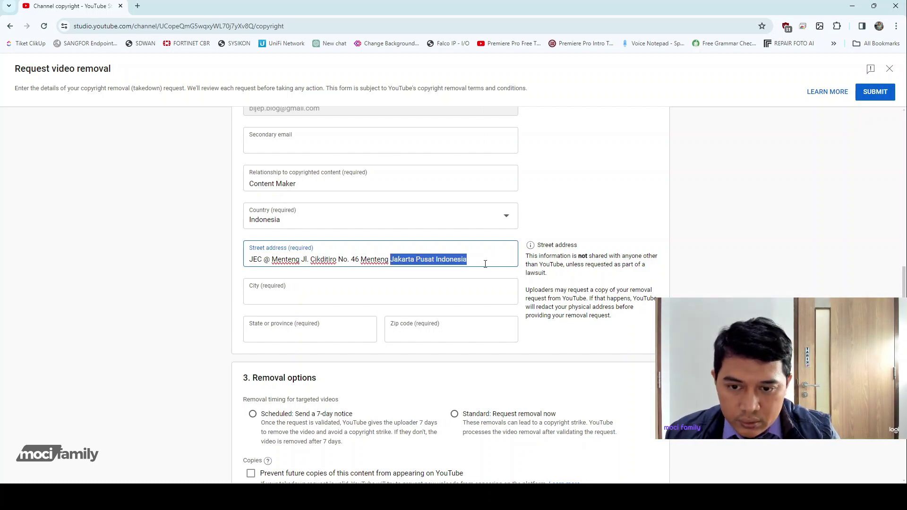
key("BackSpace")
key("BackSpace")
key("BackSpace")
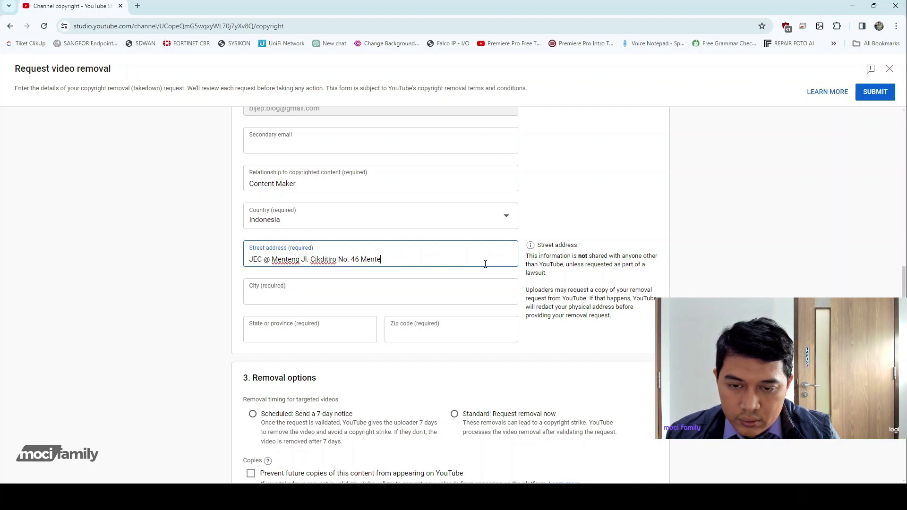
type("ng")
Fill in the requester's city, with its first letter capitalised.
left_click(383, 296)
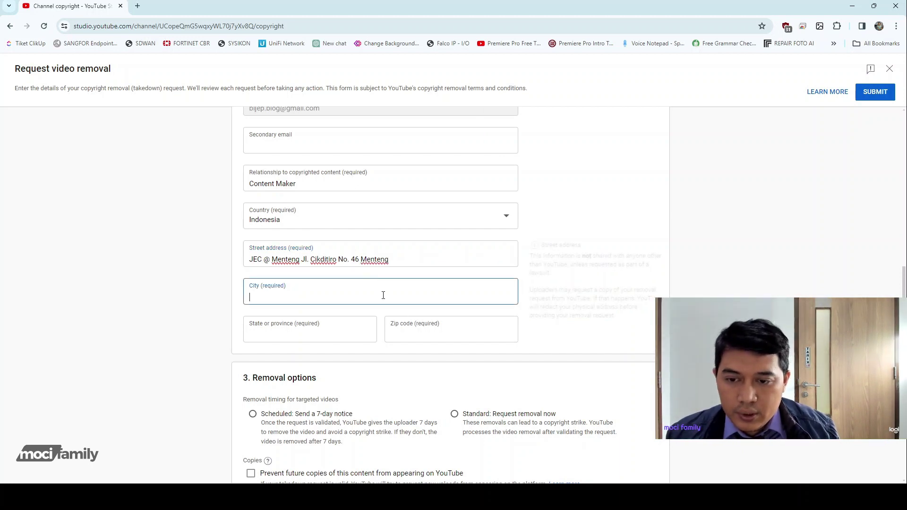
type("jakarta")
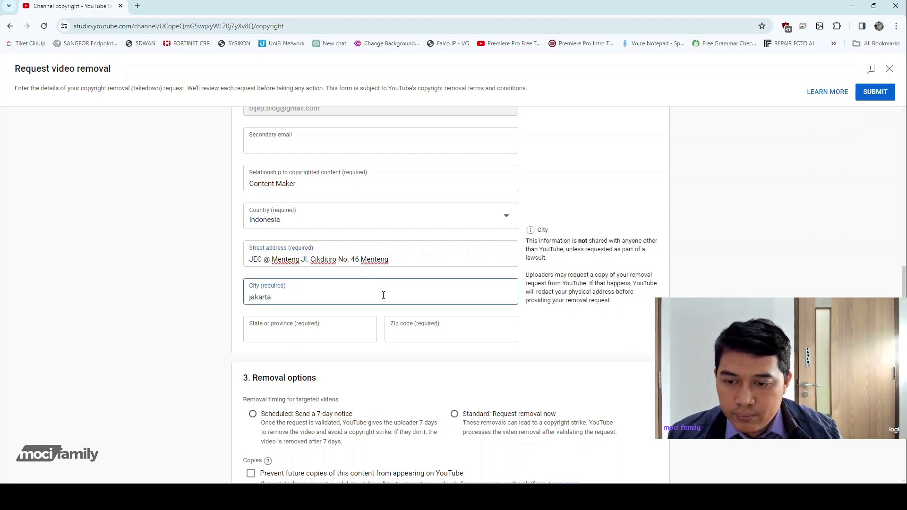
key("Delete")
type("J")
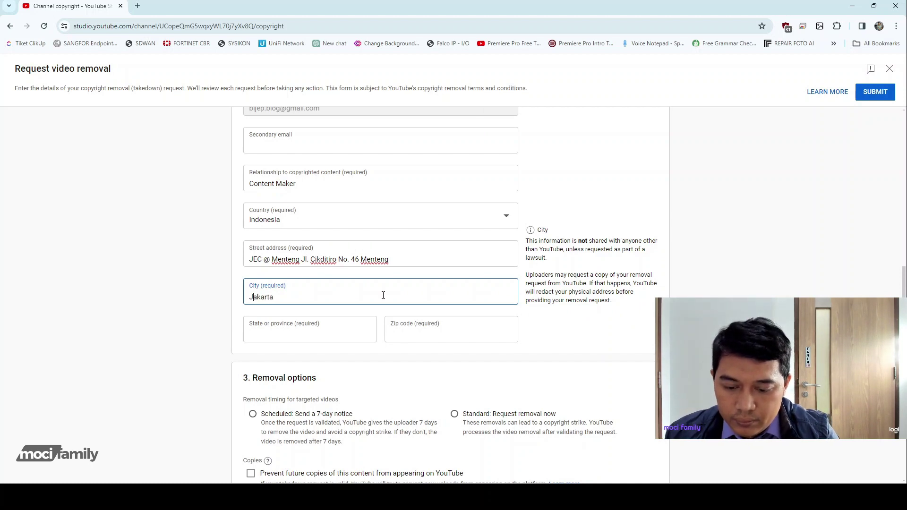
Fill in the requester's state or province and zip code.
left_click(313, 336)
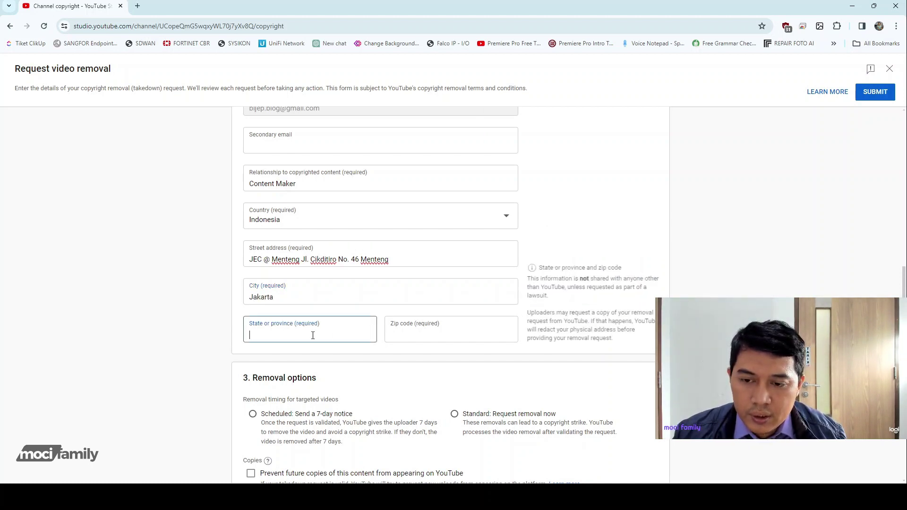
type("Jak")
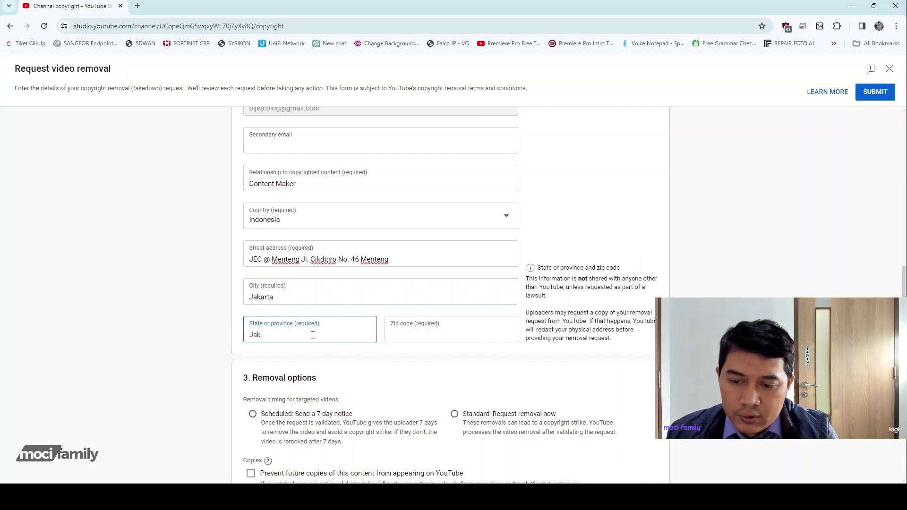
type("arta")
left_click(420, 334)
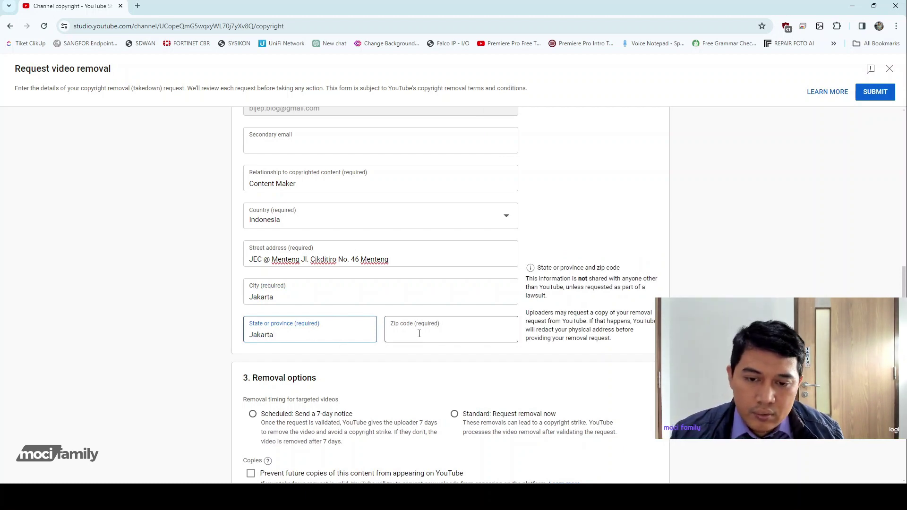
type("43356")
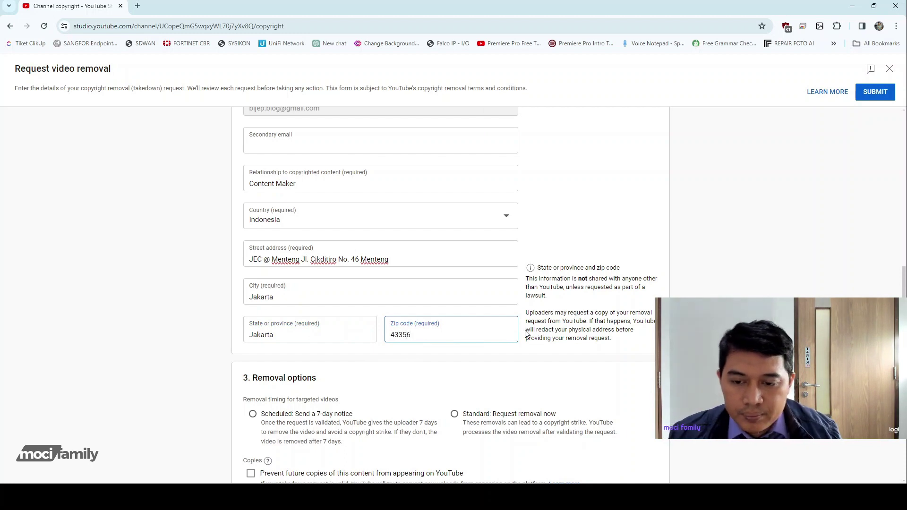
scroll(526, 334, "down", 3)
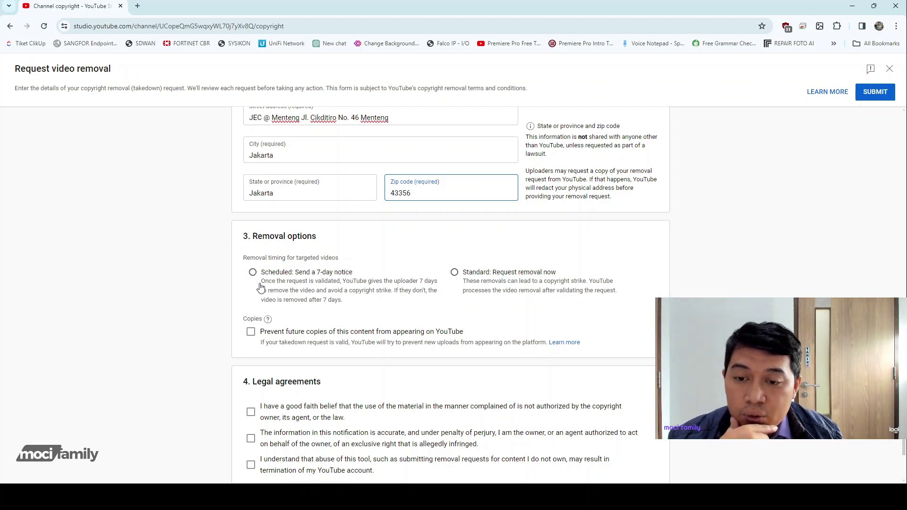
Choose 'Standard: Request removal now', tick Prevent future copies, and certify exclusive rights.
left_click(455, 273)
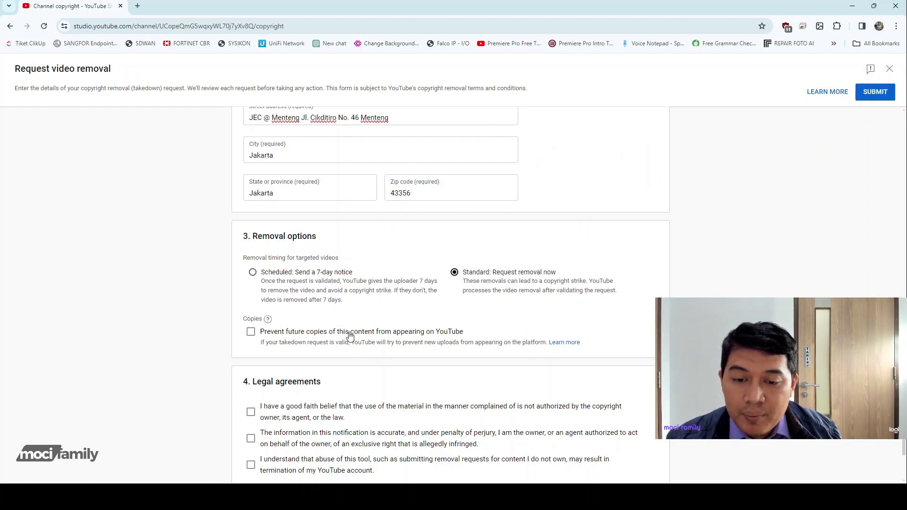
left_click(251, 332)
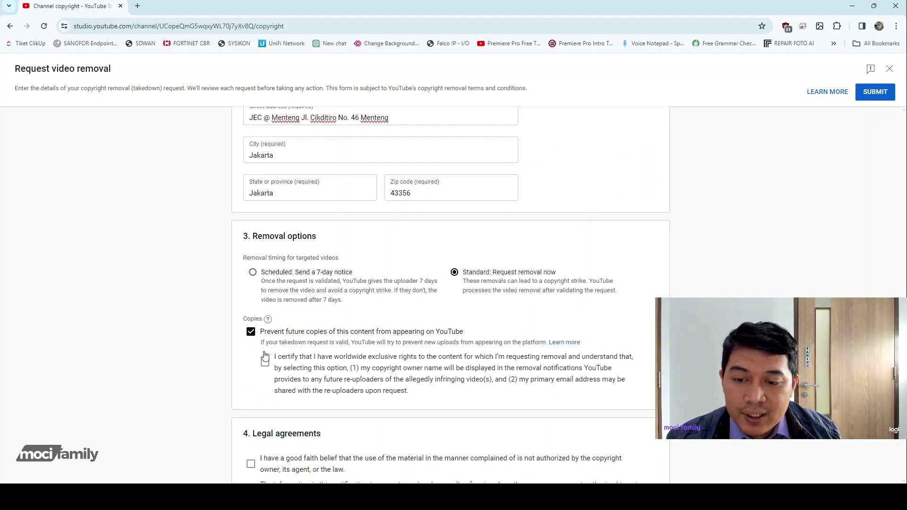
left_click(265, 361)
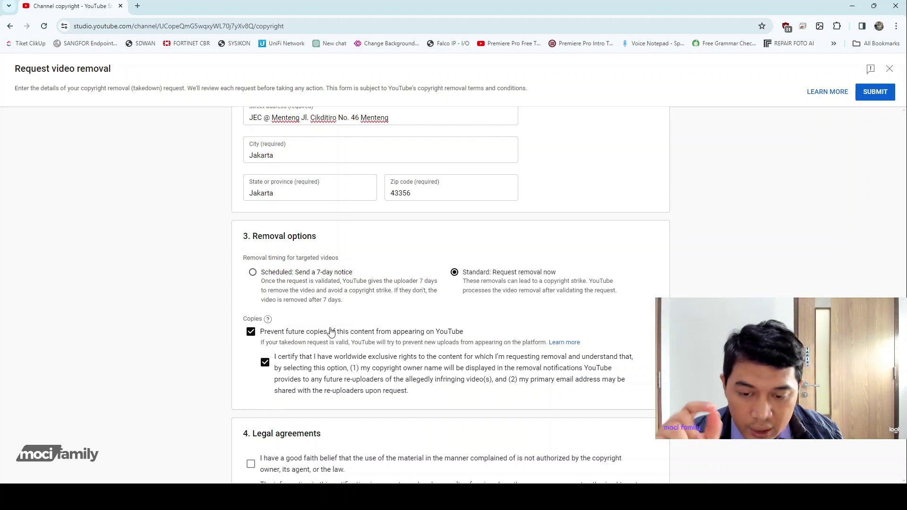
scroll(331, 333, "down", 2)
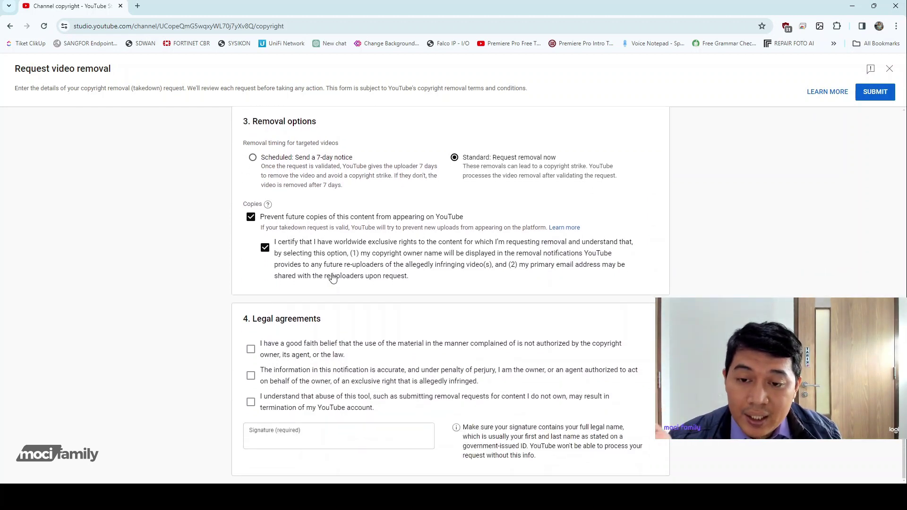
Agree to the good-faith, accuracy/perjury, and tool-abuse legal statements.
left_click(251, 349)
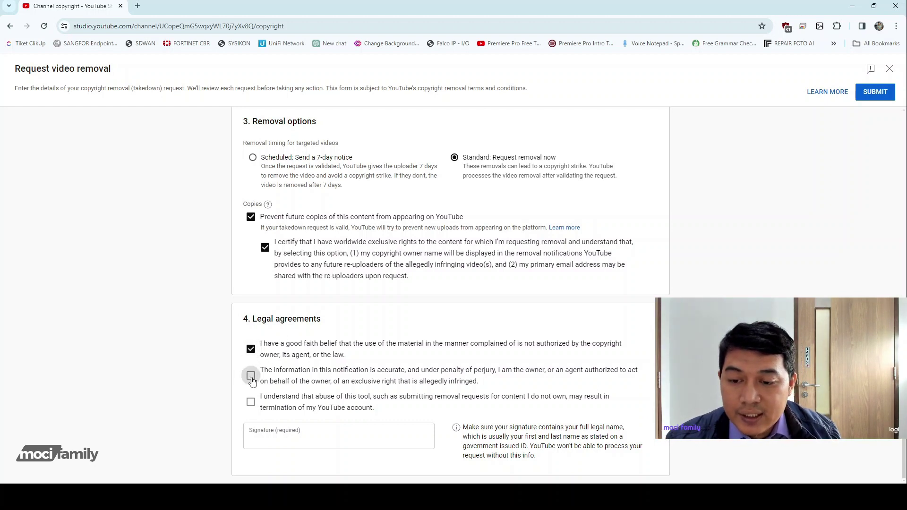
left_click(251, 376)
left_click(251, 402)
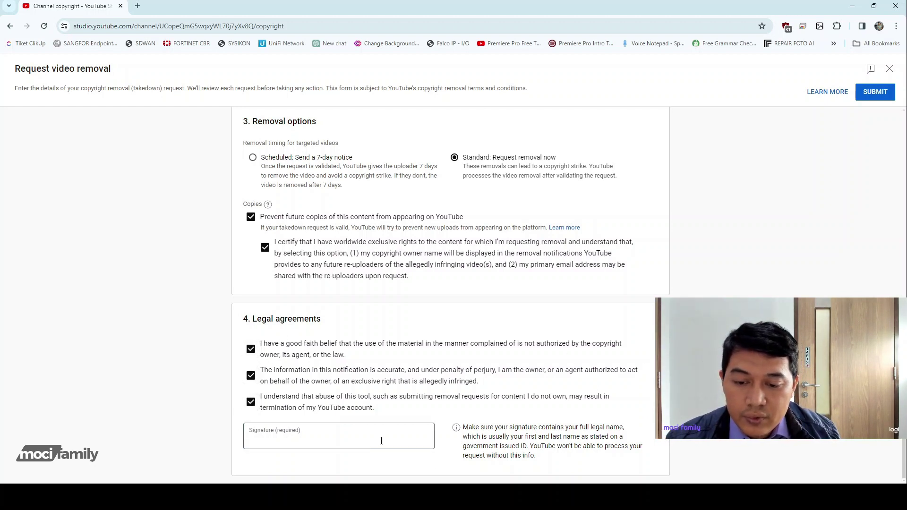
Sign with the requester's full name, correcting typos, and submit the removal request.
type("Mo")
key("BackSpace")
key("BackSpace")
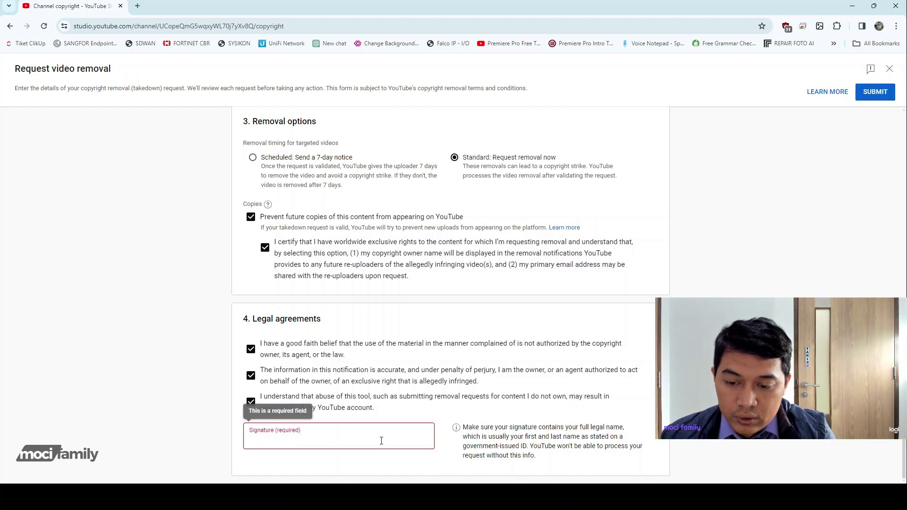
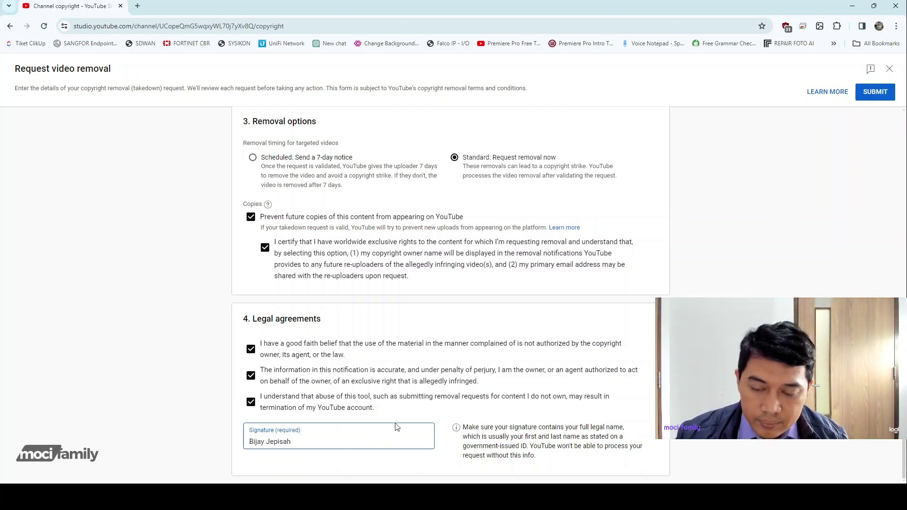
left_click_drag(301, 440, 166, 446)
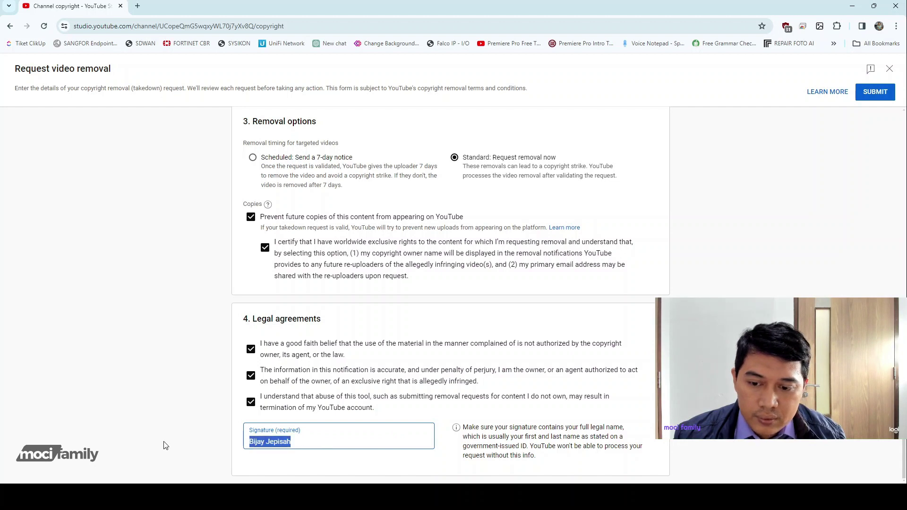
type("Moc")
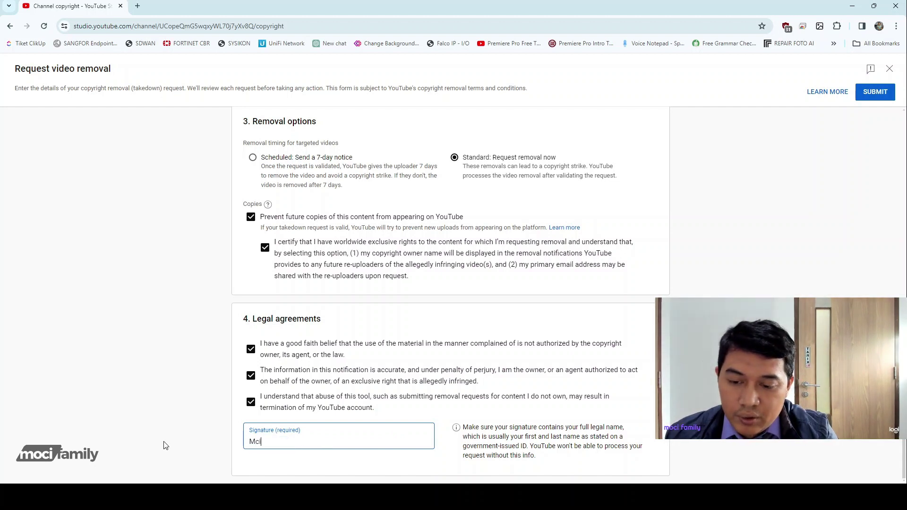
key("BackSpace")
key("BackSpace")
key("BackSpace")
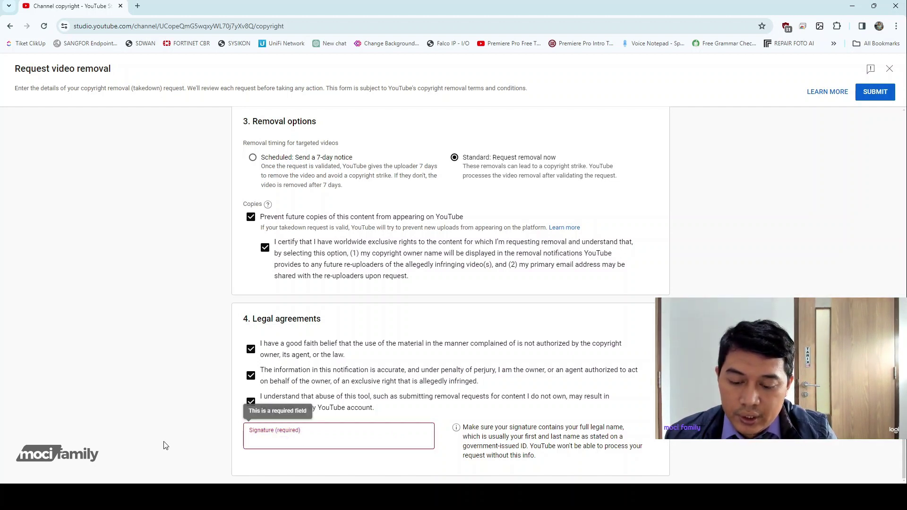
type("Moci ")
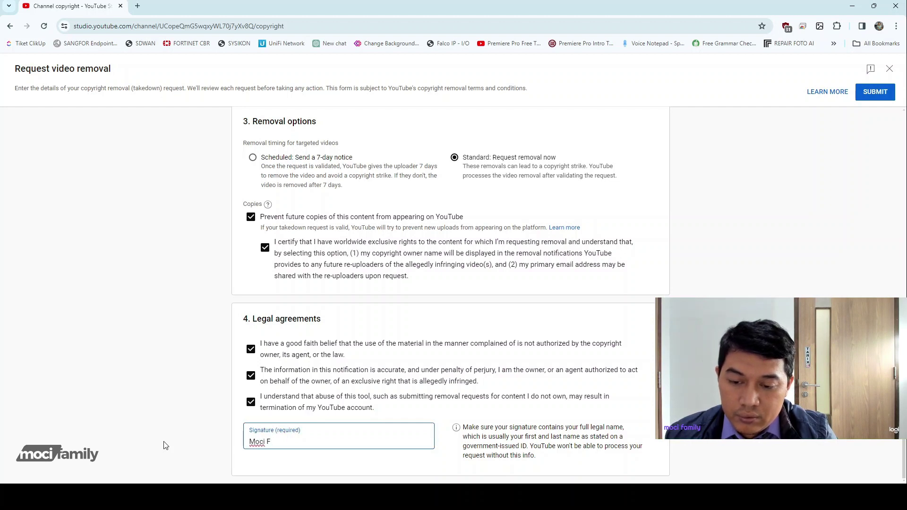
type("Famiy")
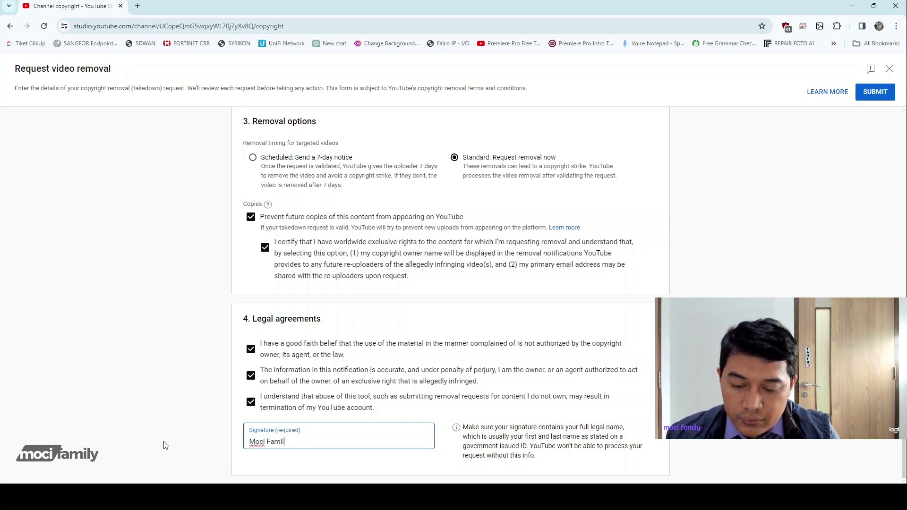
left_click(880, 92)
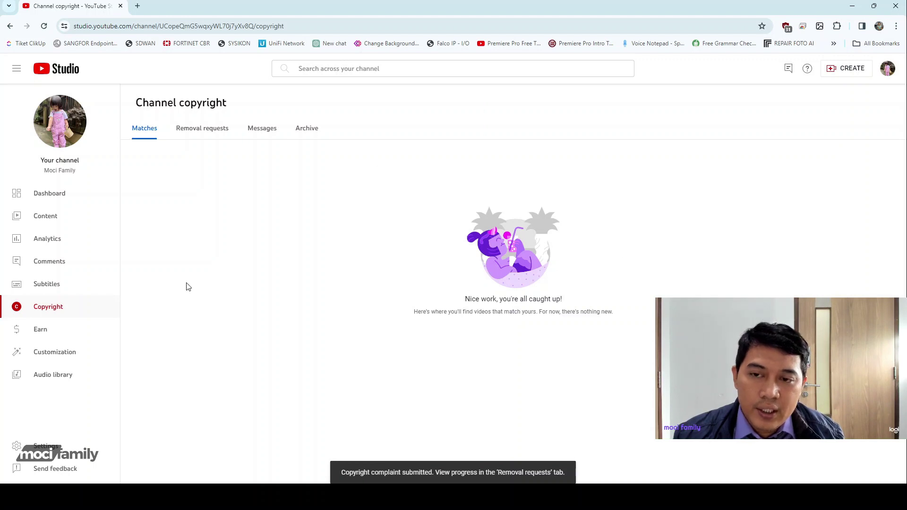
Show the Removal requests list, confirming the new request is in progress, and dismiss the info popup.
left_click(195, 129)
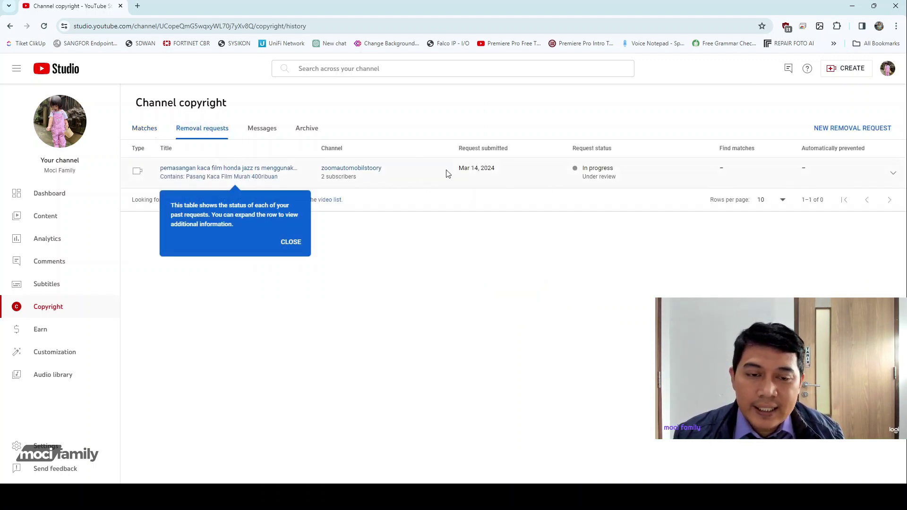
left_click(292, 242)
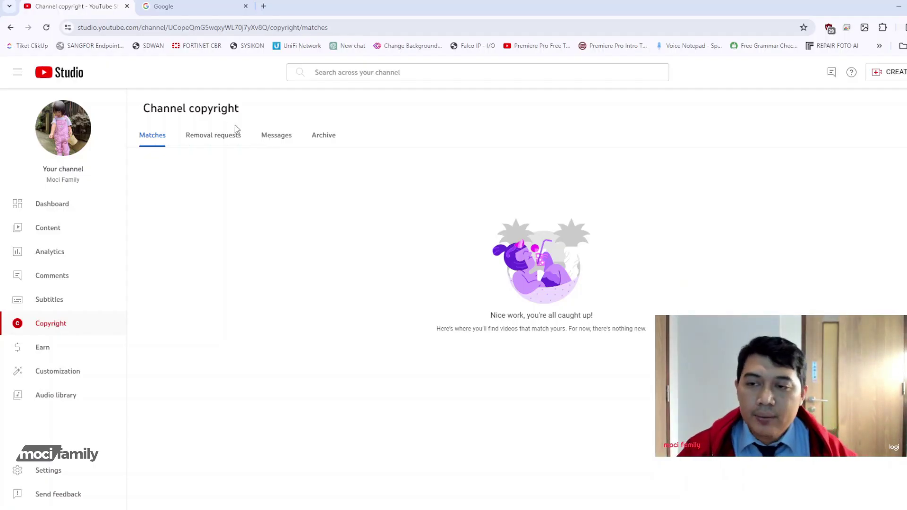
Return to Channel copyright's Removal requests list and open the resolved request's reported video.
left_click(53, 207)
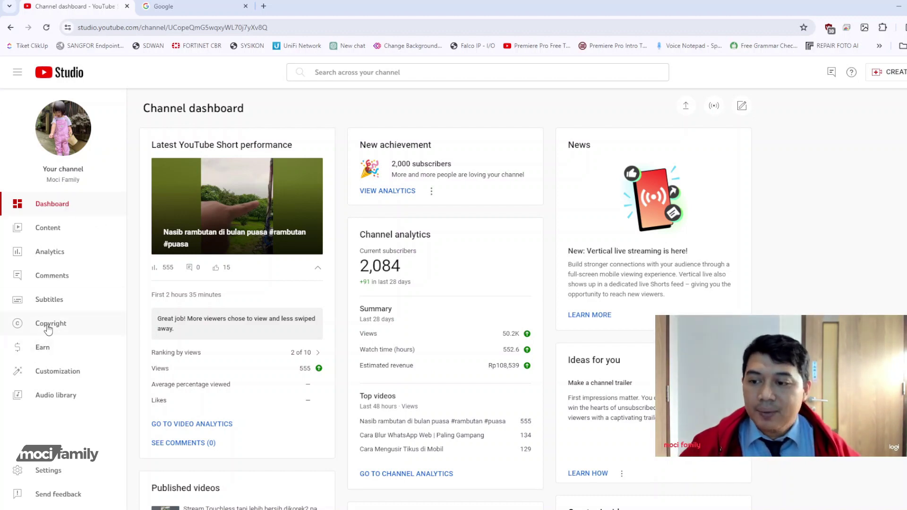
left_click(48, 329)
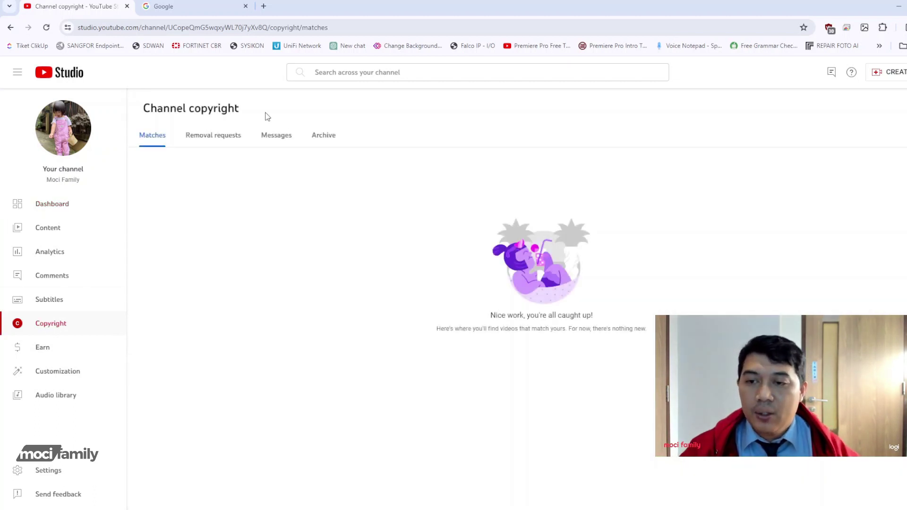
left_click(225, 142)
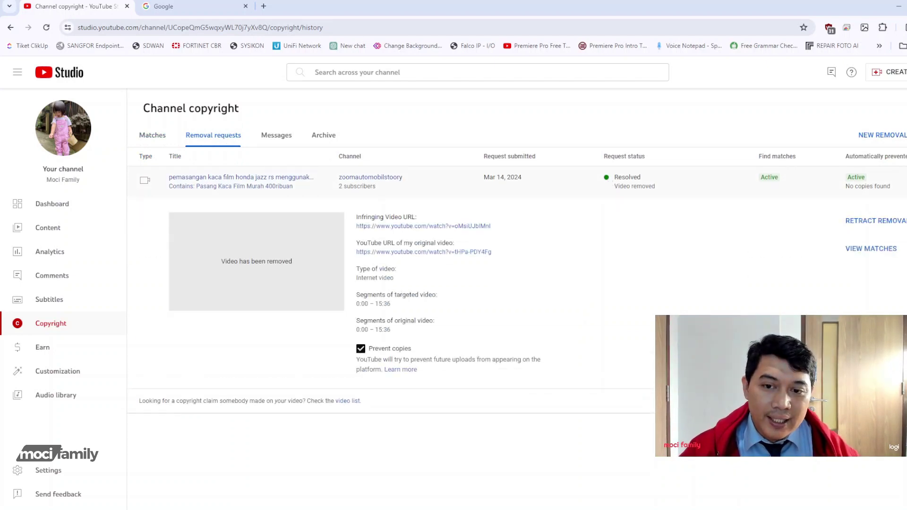
left_click(264, 182)
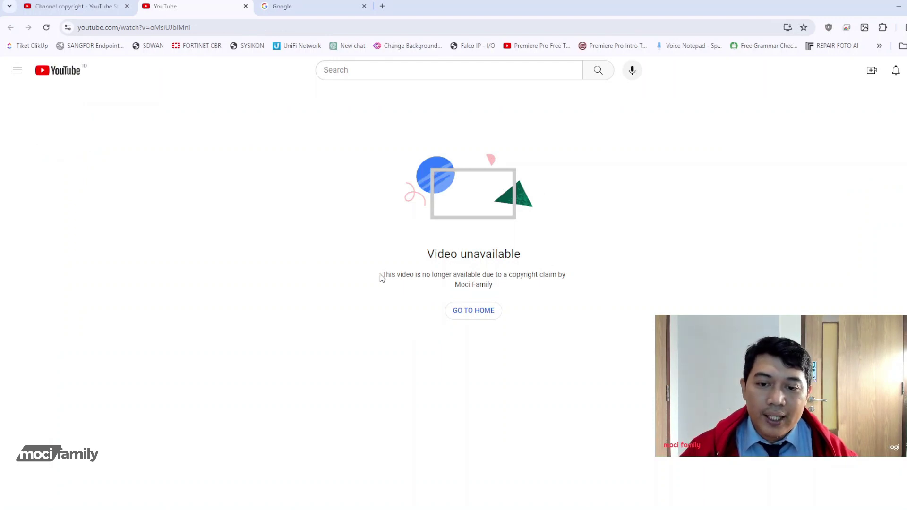
Highlight the 'no longer available due to a copyright claim' notice, then return to YouTube Studio.
left_click_drag(381, 275, 520, 288)
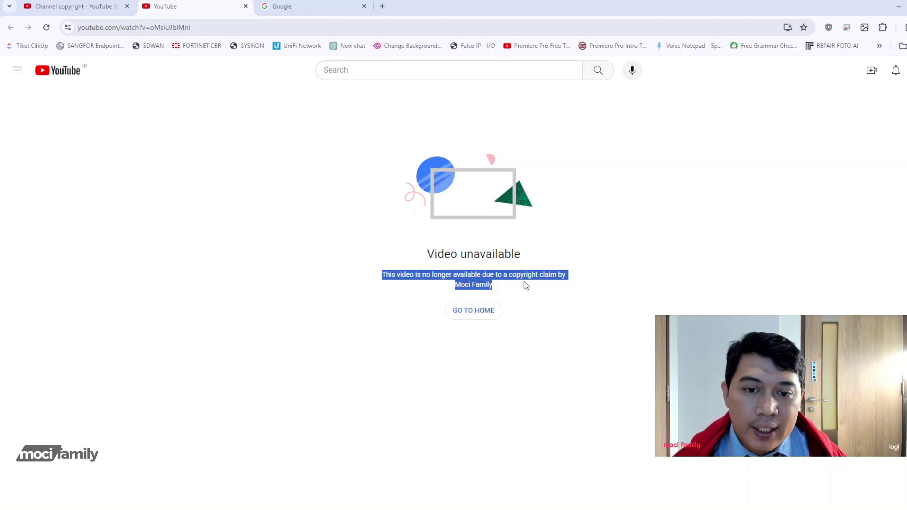
left_click(512, 293)
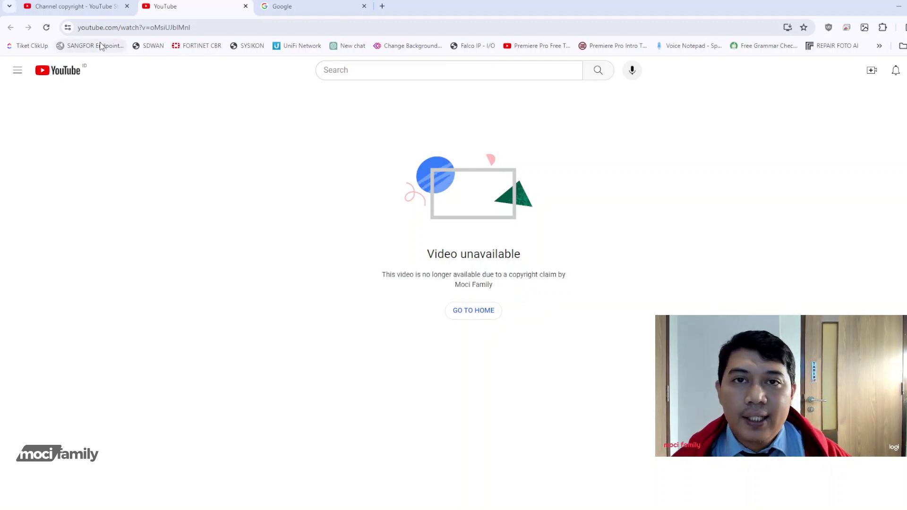
left_click(105, 3)
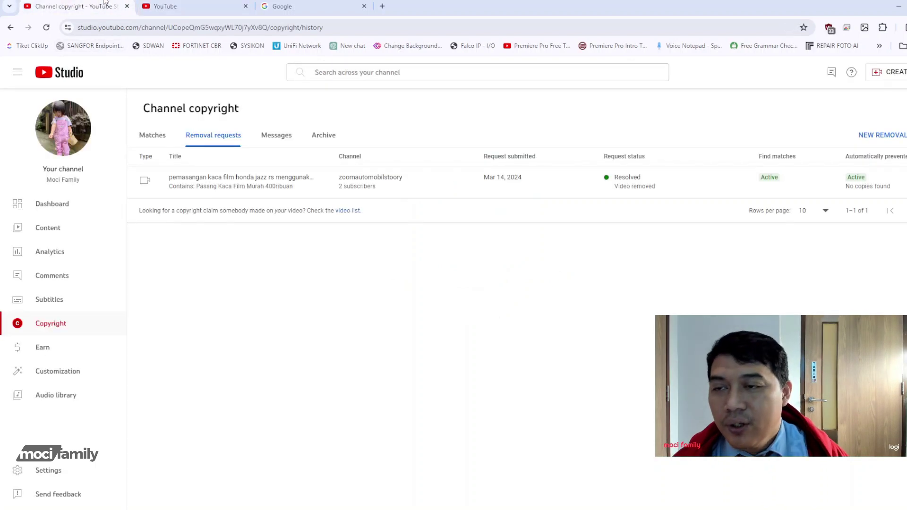